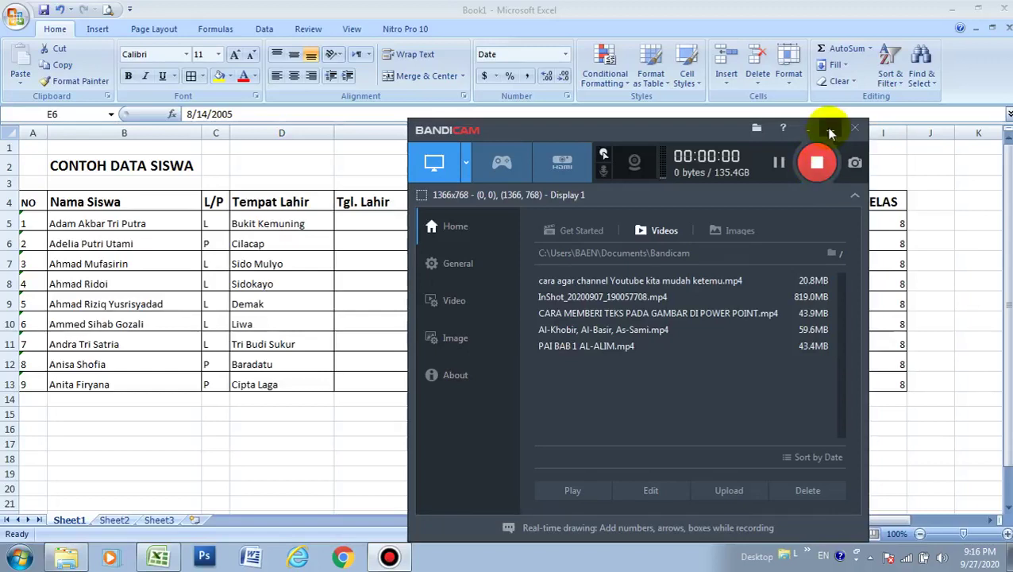
Move the recorder window off the sheet and centre the numbers in the NO column A.
click(829, 129)
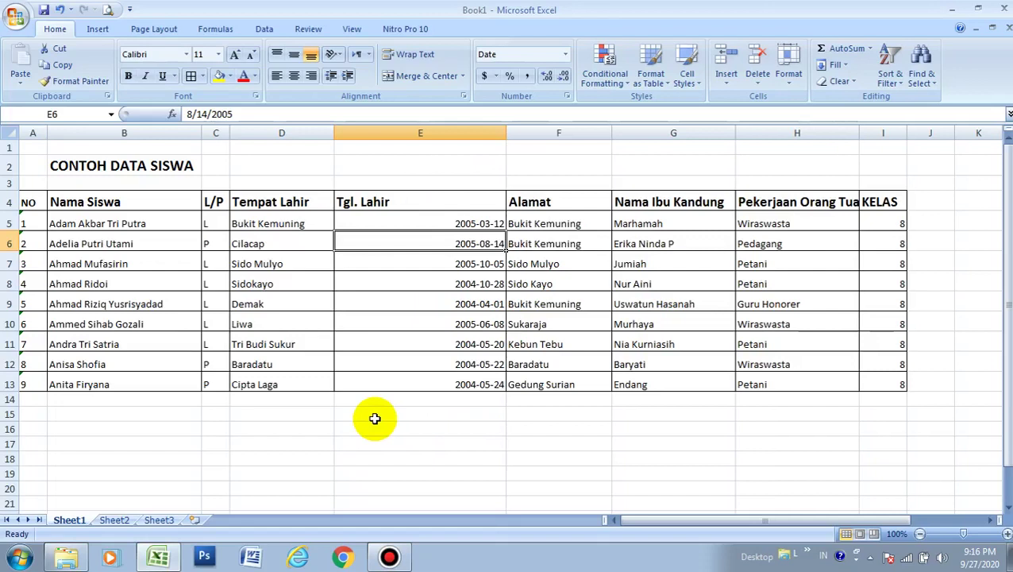
click(37, 125)
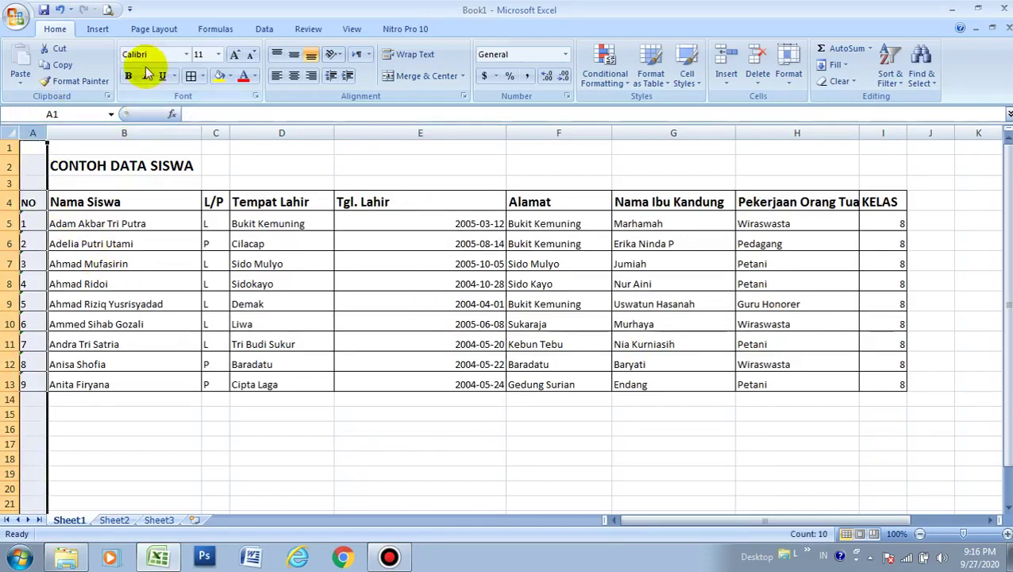
click(295, 76)
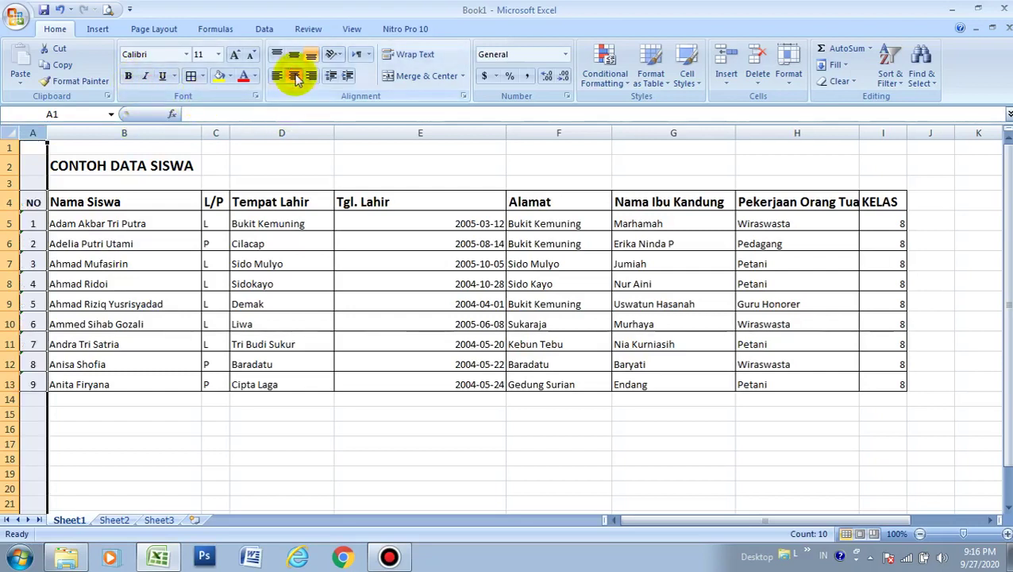
click(395, 377)
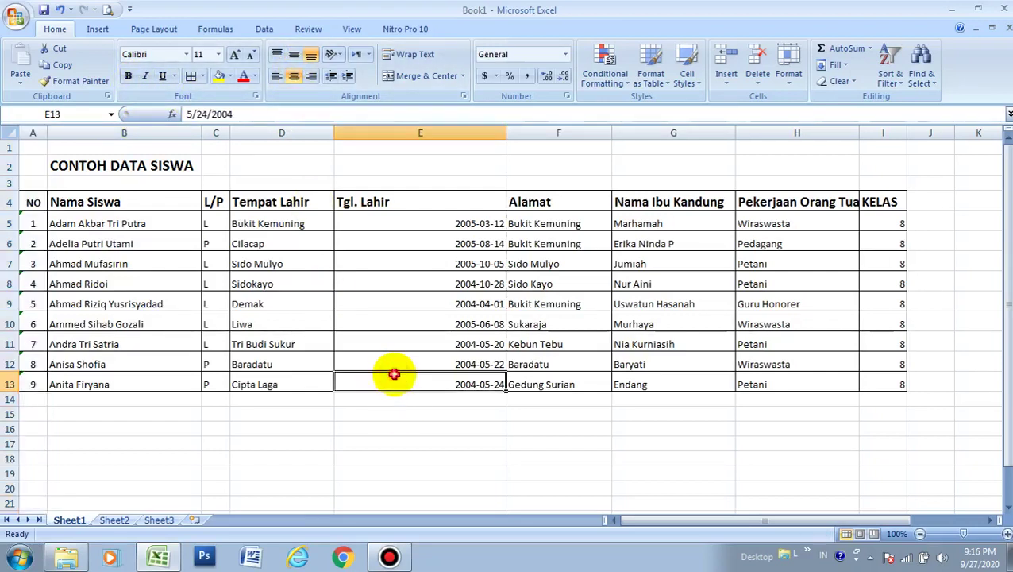
click(404, 429)
key(Up)
key(Up)
key(Up)
key(Up)
key(Up)
key(Up)
key(Up)
key(Down)
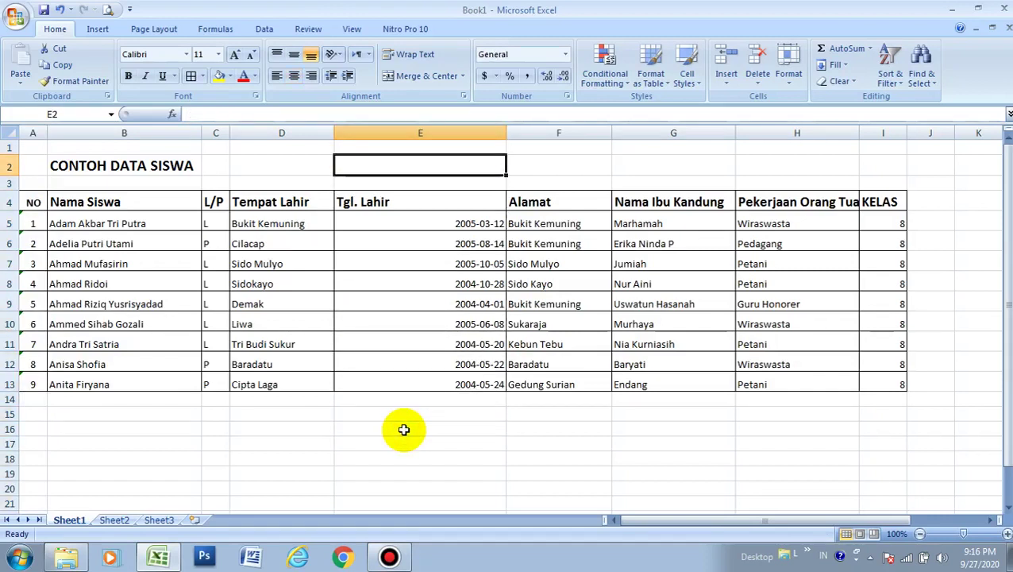
key(Down)
key(Down)
key(Down)
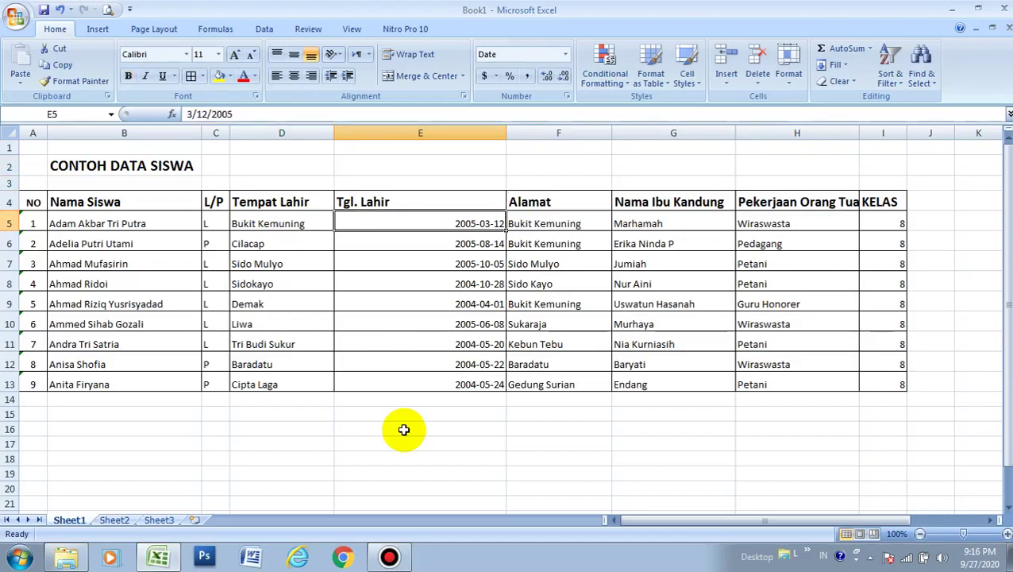
key(Down)
key(Up)
key(Down)
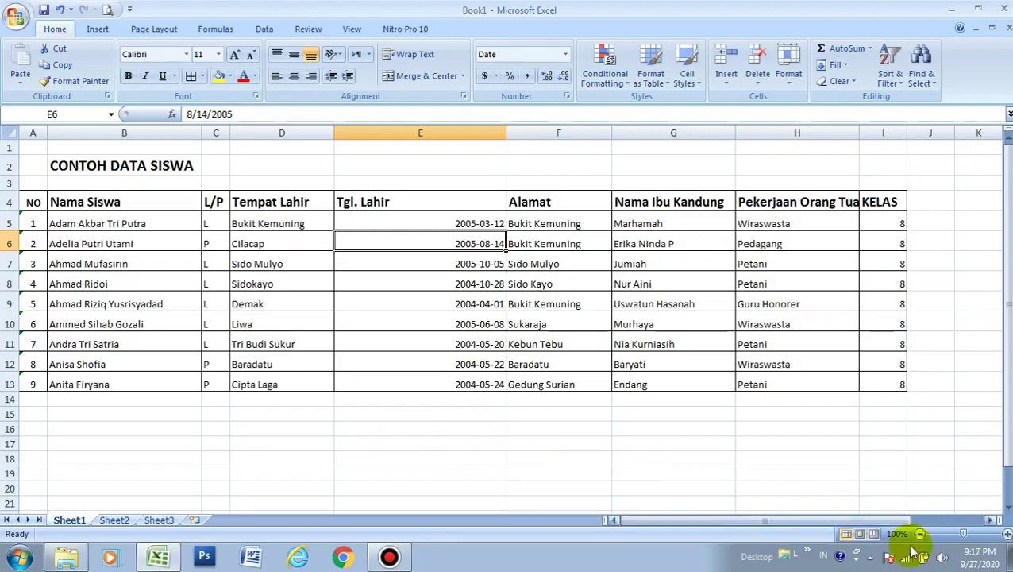
drag(963, 539, 969, 540)
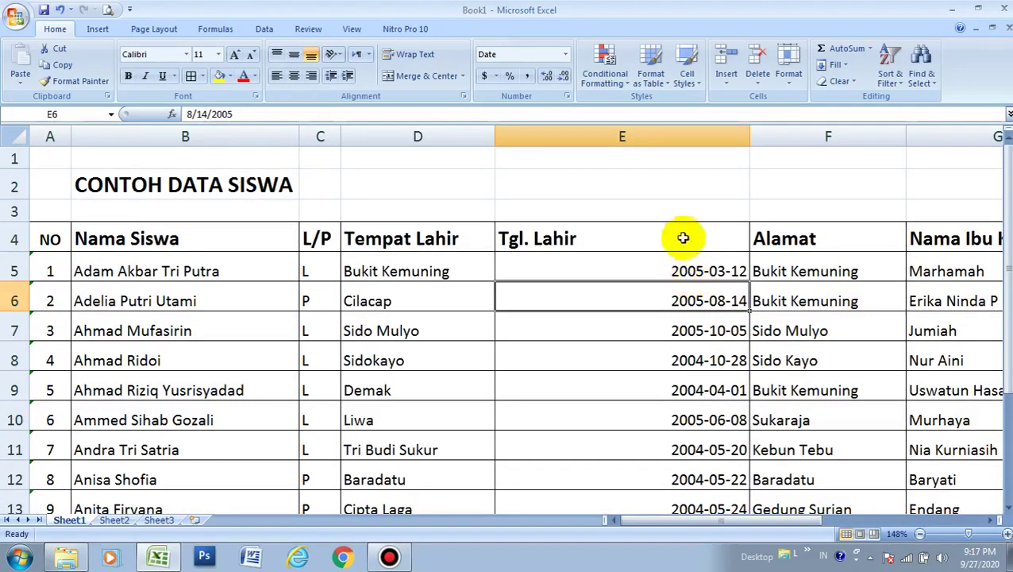
Zoom the sheet to about 148% and select the nine birth-date cells E5:E13.
drag(1005, 381, 1007, 382)
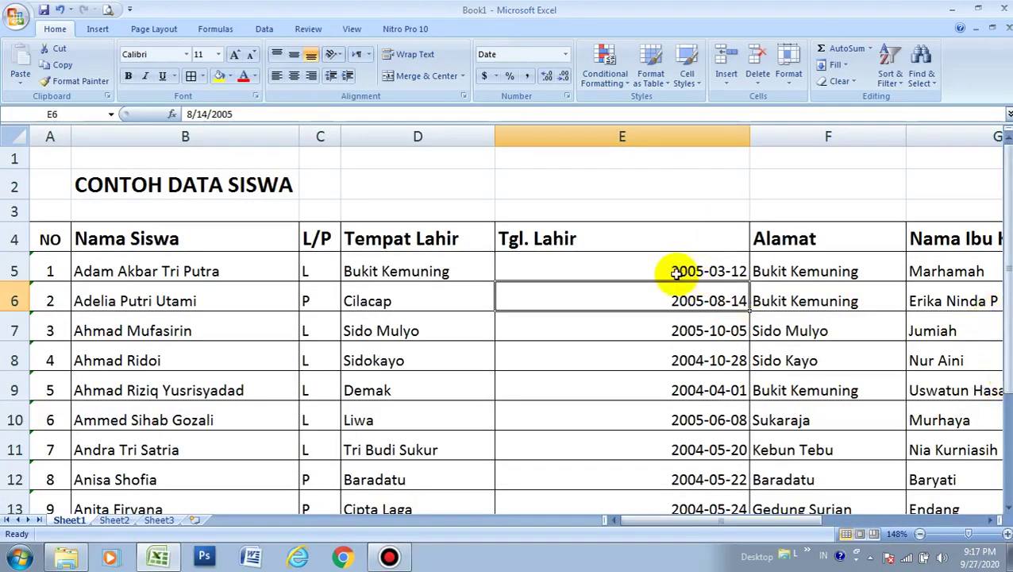
click(726, 274)
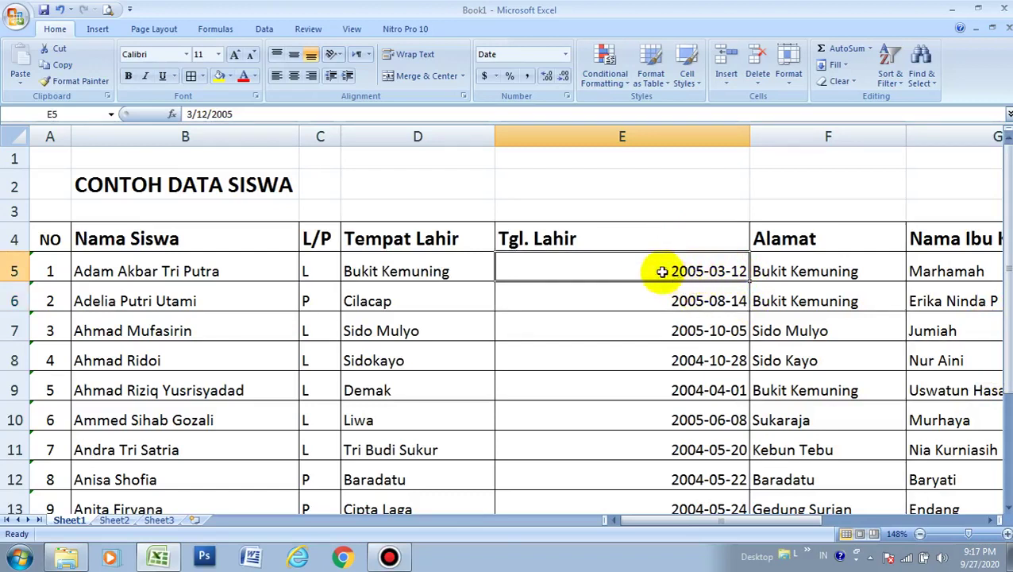
key(Down)
key(Down)
key(Down)
key(Down)
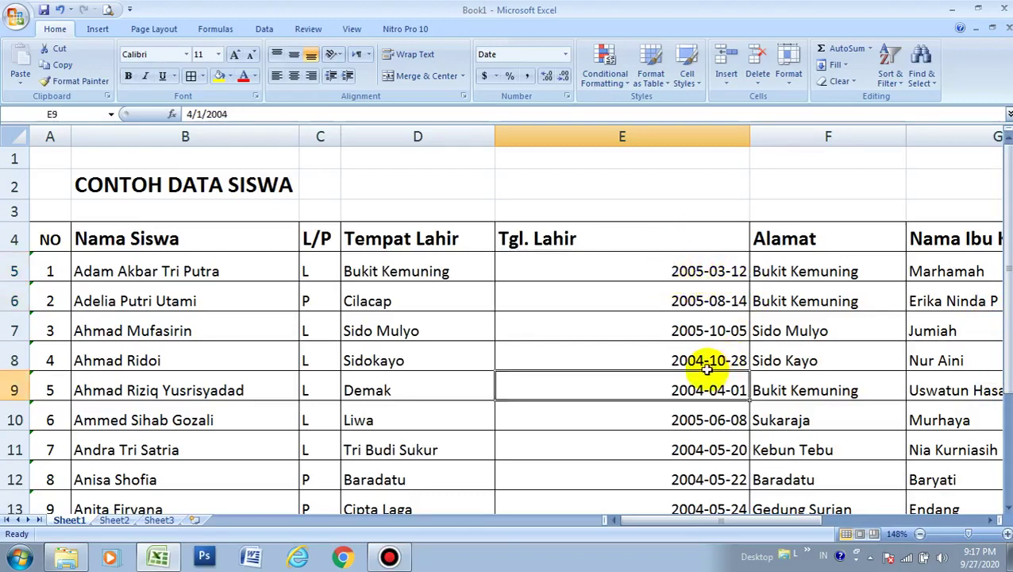
key(Down)
key(Down)
key(Down)
key(Up)
key(Up)
key(Up)
key(Up)
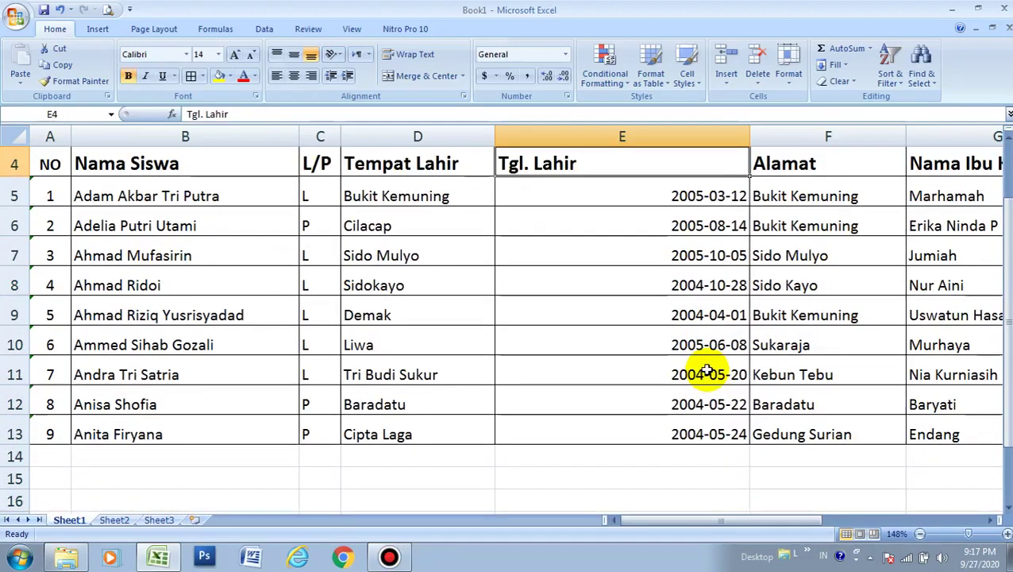
key(Down)
key(Up)
key(Down)
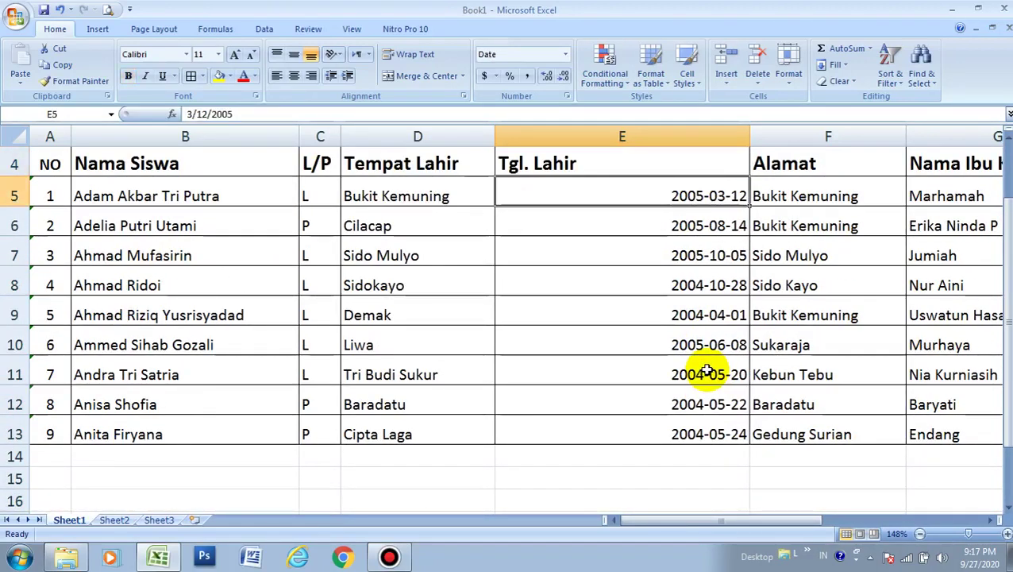
key(Up)
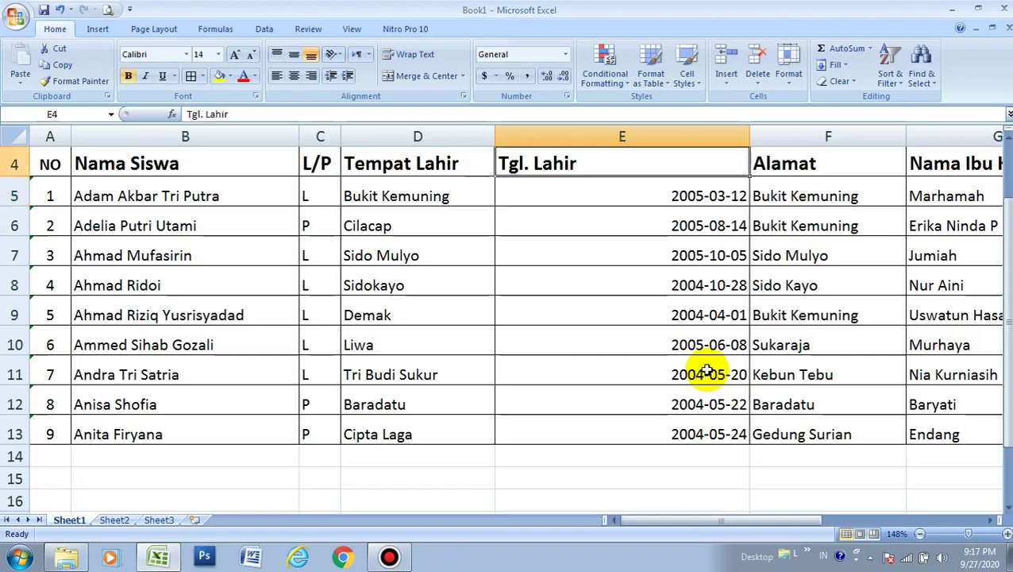
key(Up)
key(Up)
key(Down)
key(Down)
key(Down)
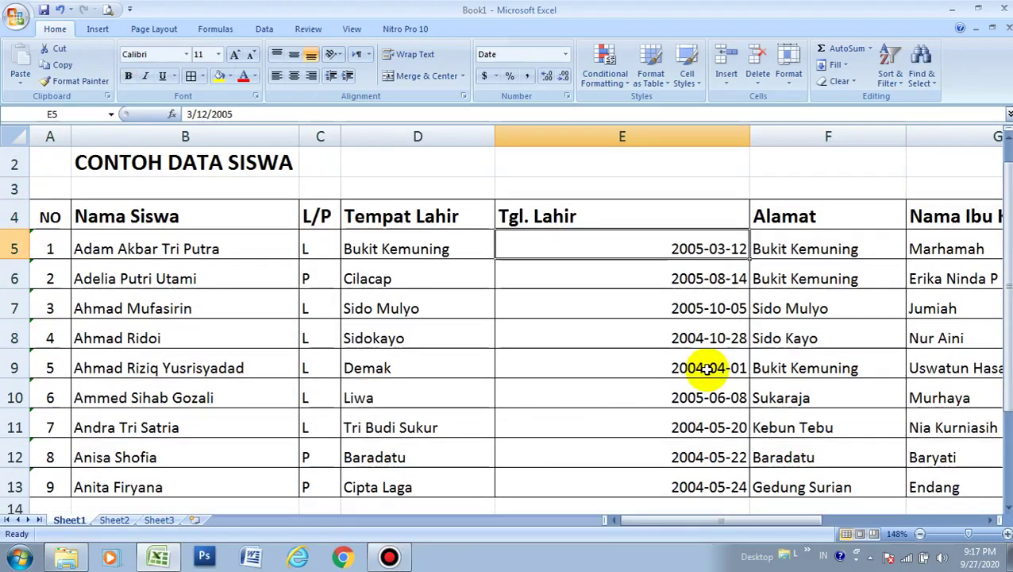
key(shift+Down)
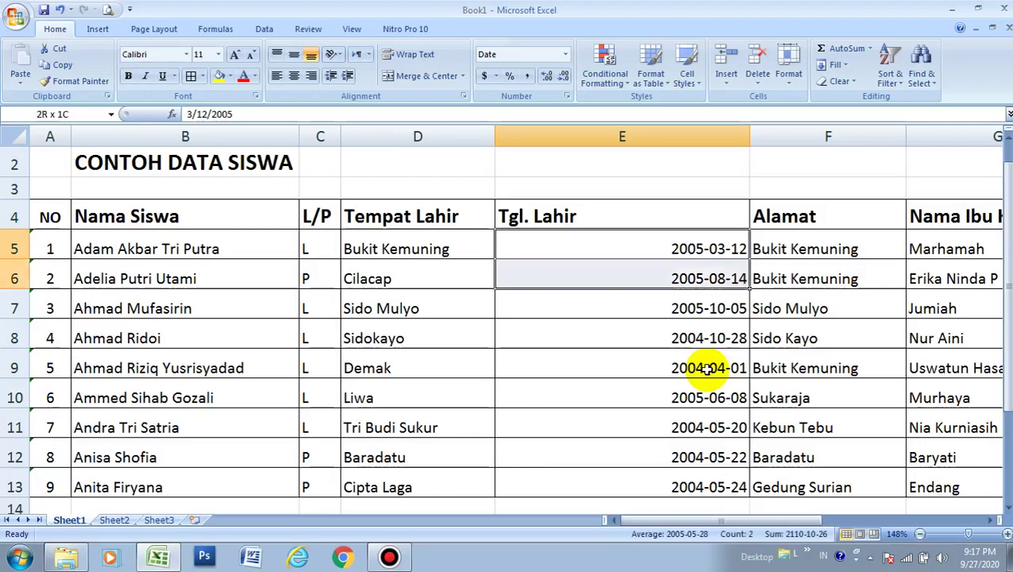
key(shift+Down)
key(shift+Down)
key(shift+Down)
key(shift+Down)
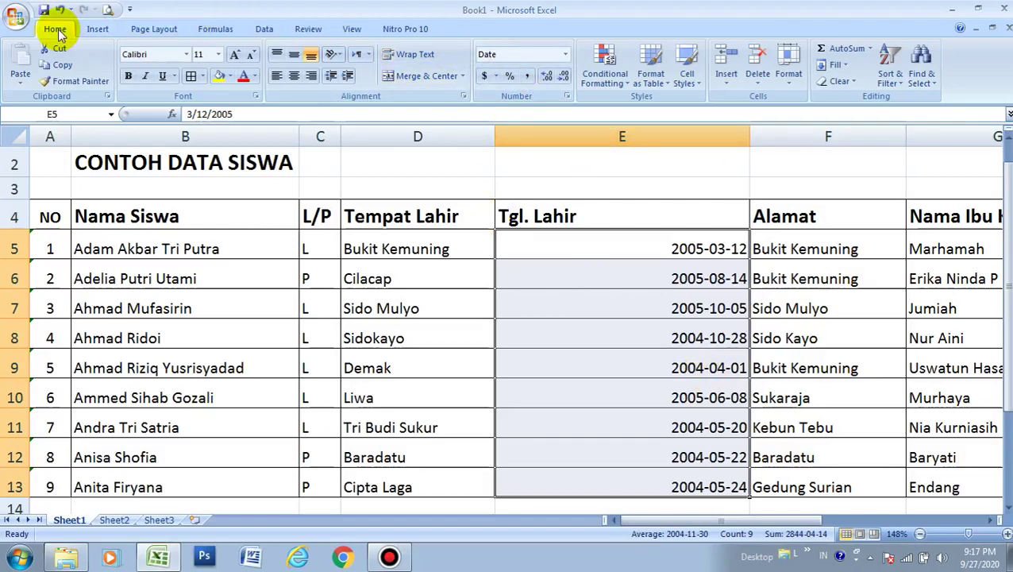
Format E5:E13 with the 14/03/2001 date type so dates read like 12/03/2005.
click(565, 54)
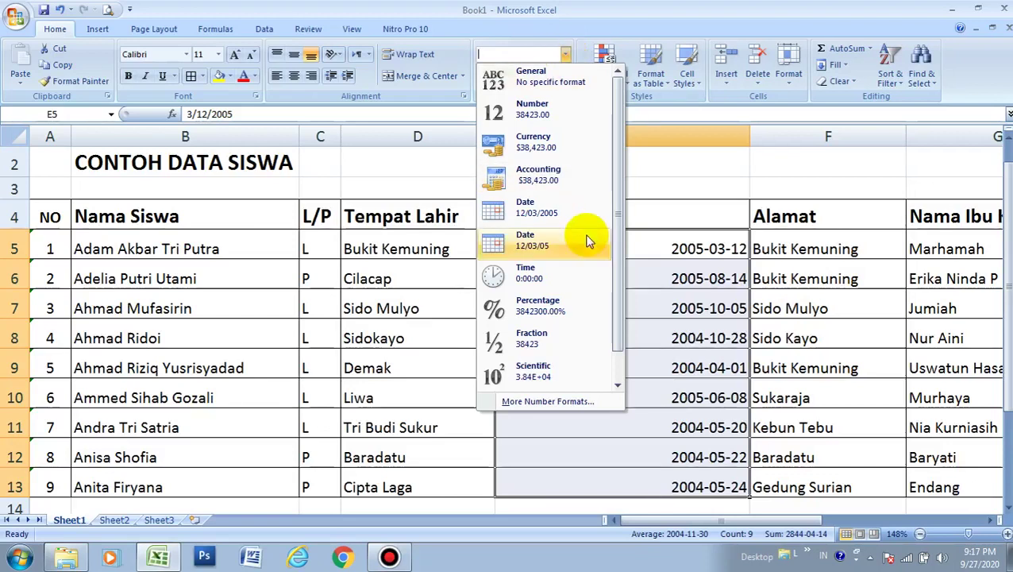
click(511, 403)
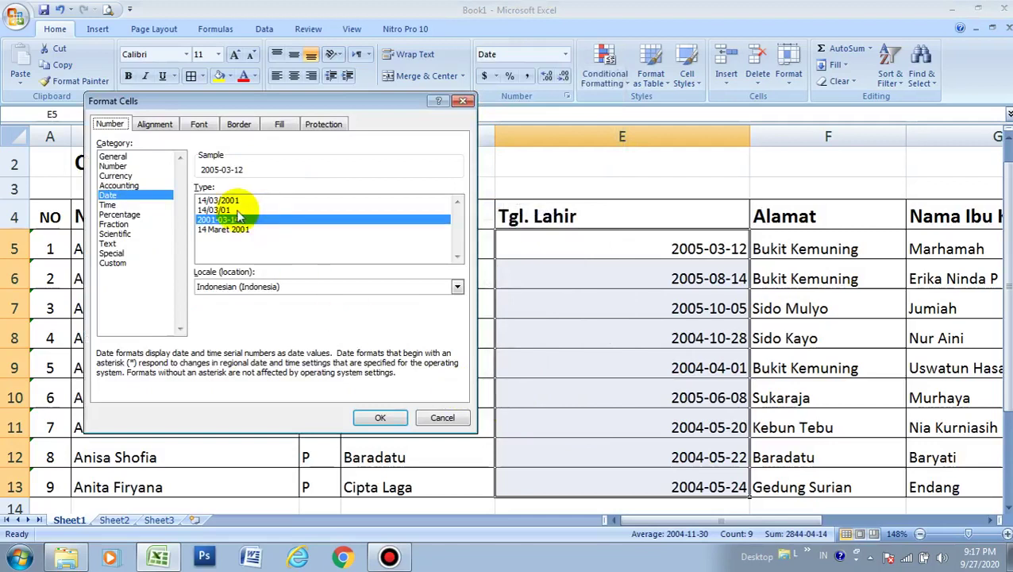
click(231, 200)
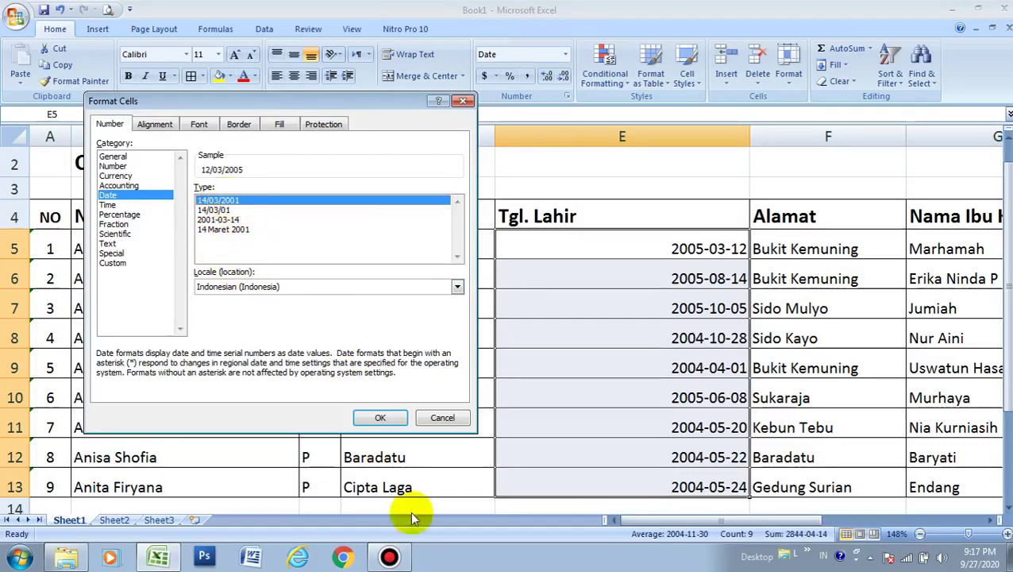
click(378, 425)
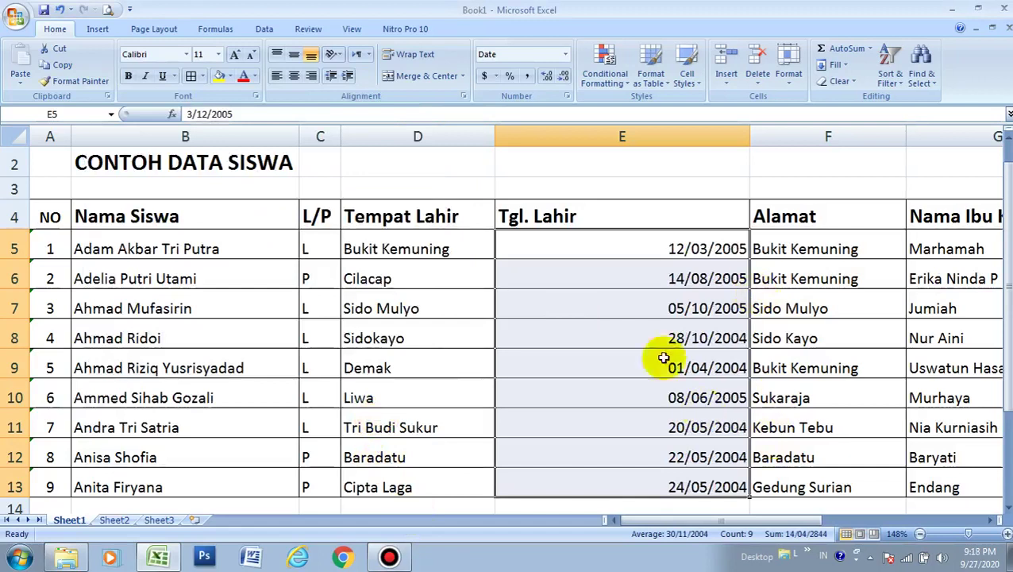
click(564, 54)
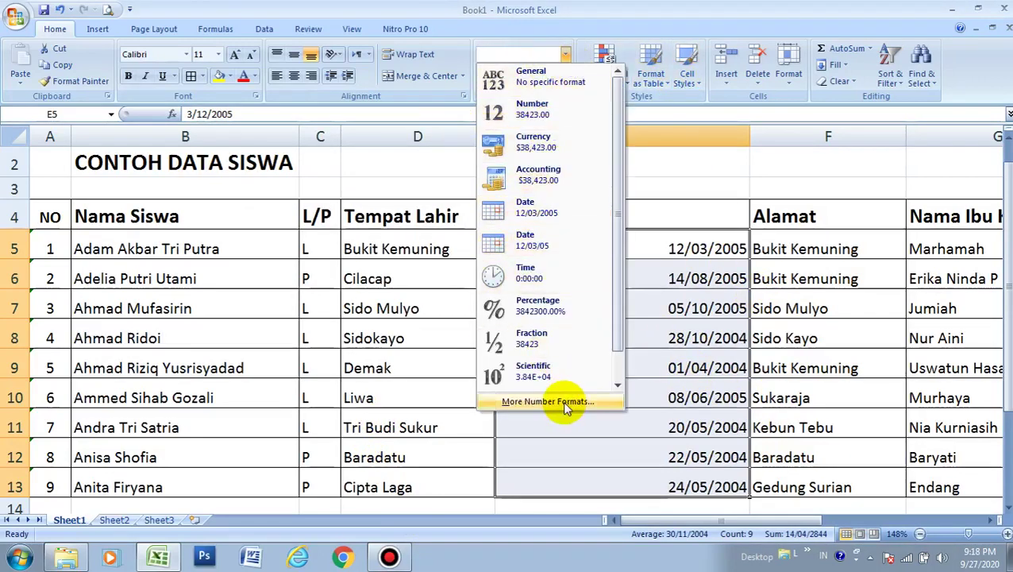
Switch the birth dates to the 14 Maret 2001 type, showing 12 Maret 2005.
click(562, 403)
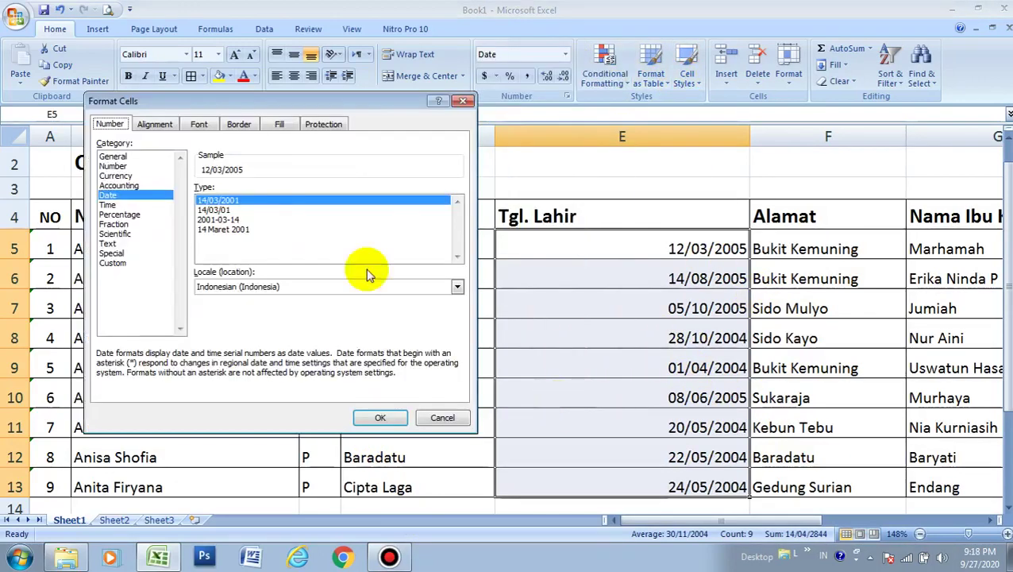
click(226, 229)
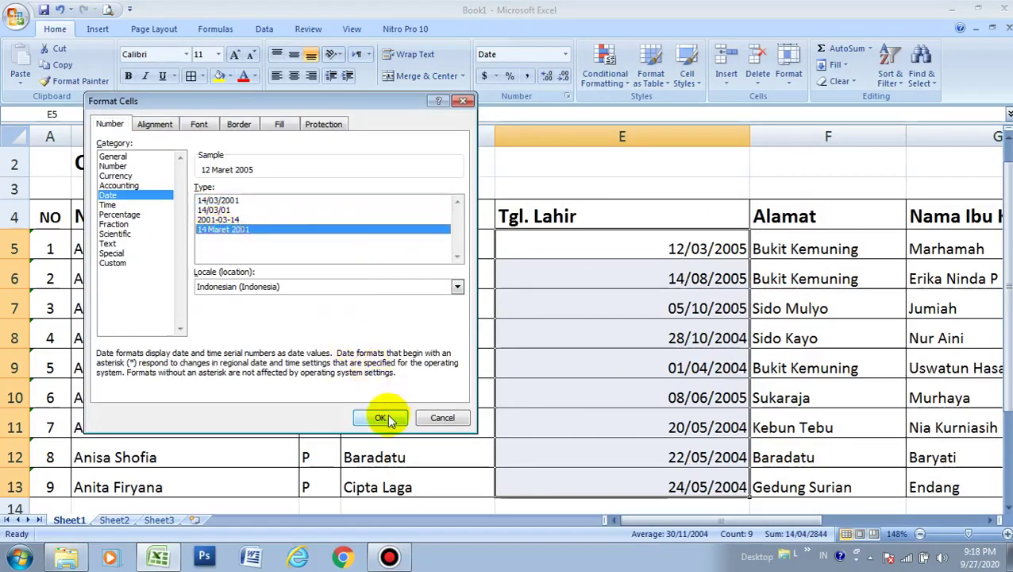
click(380, 418)
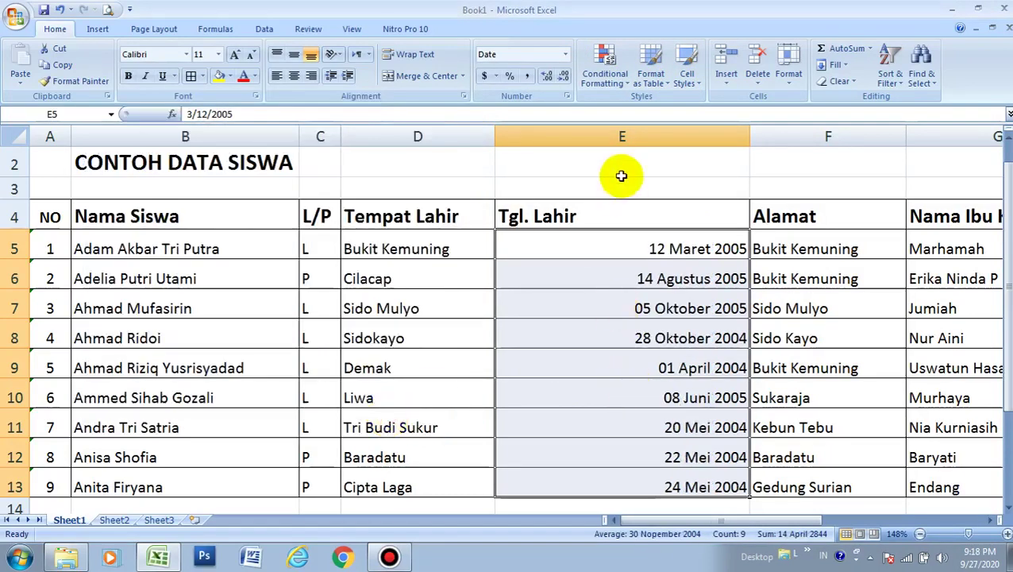
Reopen the date formatting options for the birth dates and drop down the Locale list.
click(565, 54)
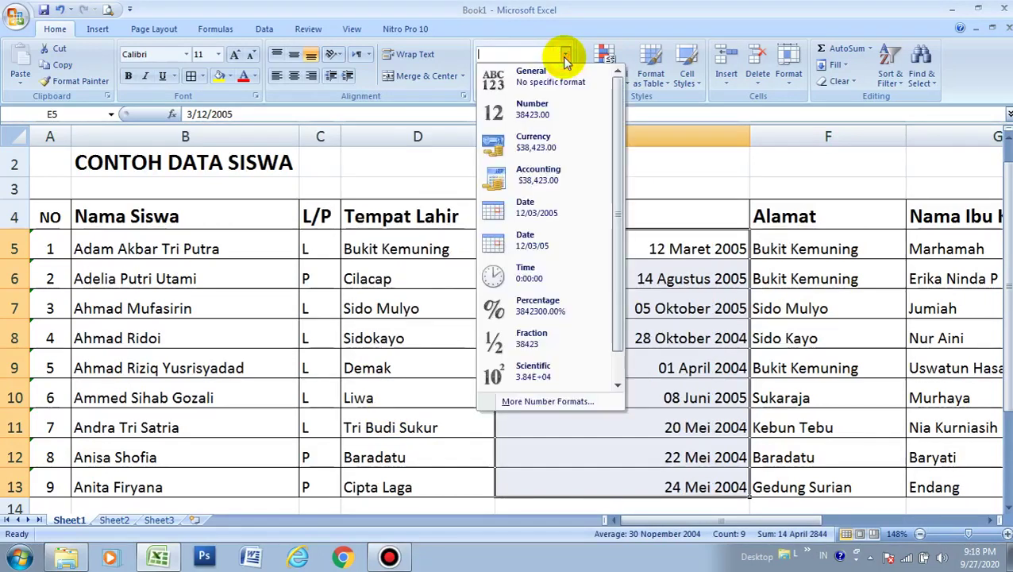
click(524, 401)
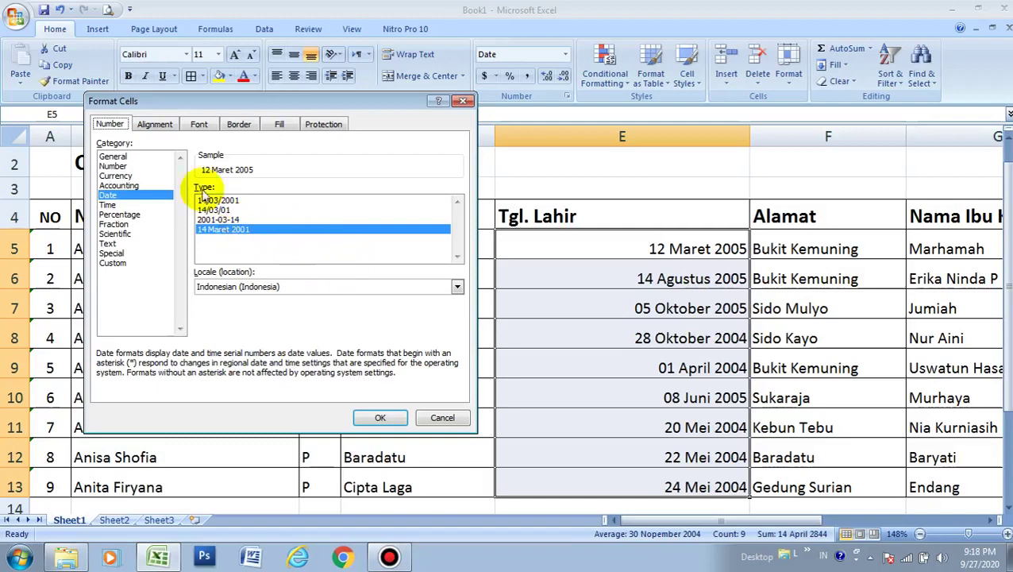
click(458, 287)
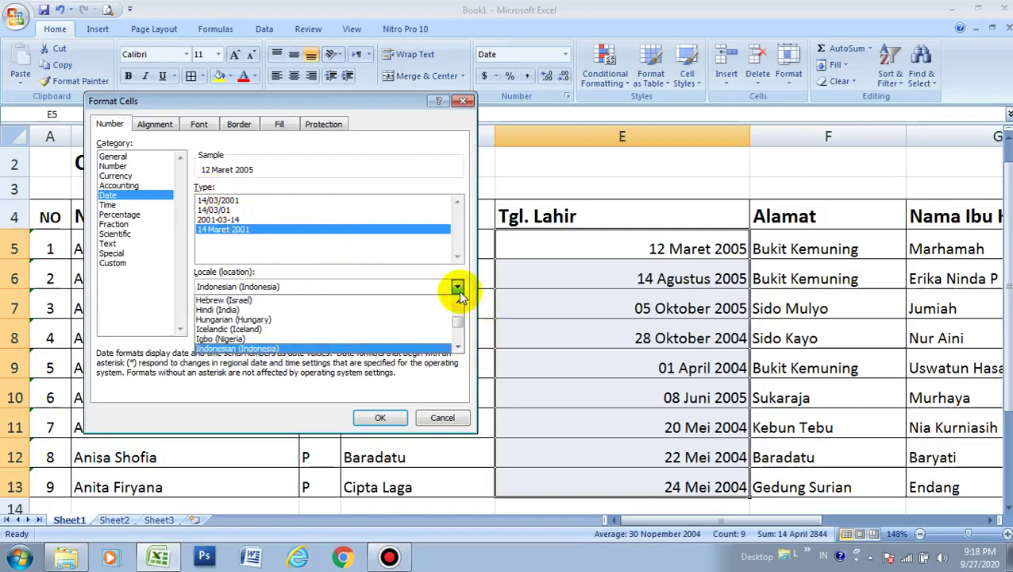
click(458, 287)
click(458, 288)
Scroll through the locales and set the date locale to English (United Kingdom).
drag(460, 327, 459, 321)
scroll(459, 321, up, 3)
scroll(459, 320, down, 3)
scroll(459, 320, up, 3)
scroll(458, 320, up, 2)
scroll(459, 320, up, 2)
scroll(459, 320, up, 1)
scroll(459, 320, up, 2)
scroll(459, 320, down, 1)
scroll(459, 320, up, 1)
scroll(459, 320, up, 1)
scroll(459, 320, up, 2)
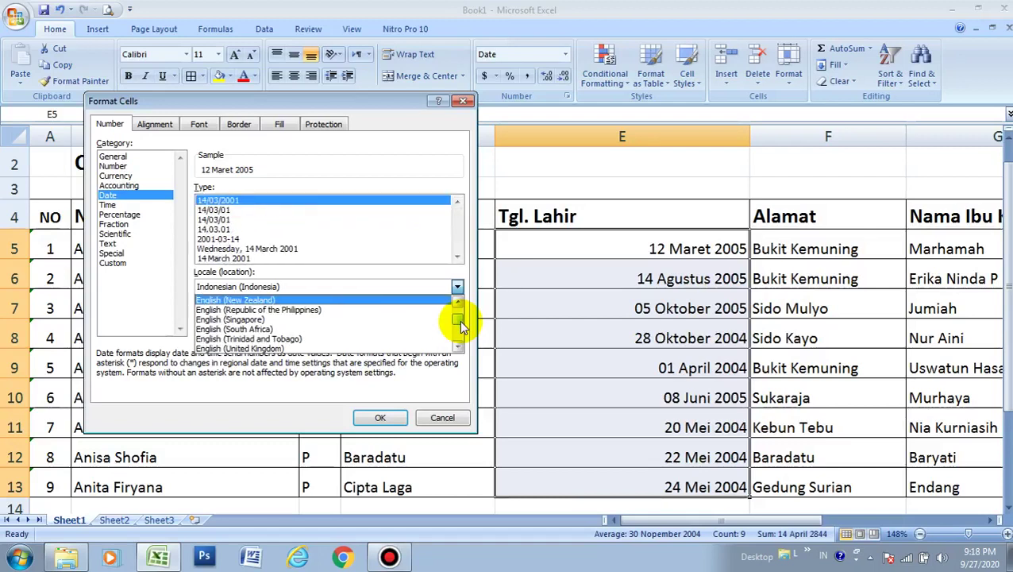
scroll(459, 320, up, 1)
scroll(459, 320, up, 2)
scroll(459, 320, up, 1)
scroll(459, 320, up, 1)
scroll(459, 320, up, 2)
scroll(459, 320, up, 2)
scroll(458, 320, up, 1)
scroll(459, 320, up, 1)
scroll(459, 320, up, 1)
scroll(459, 320, down, 1)
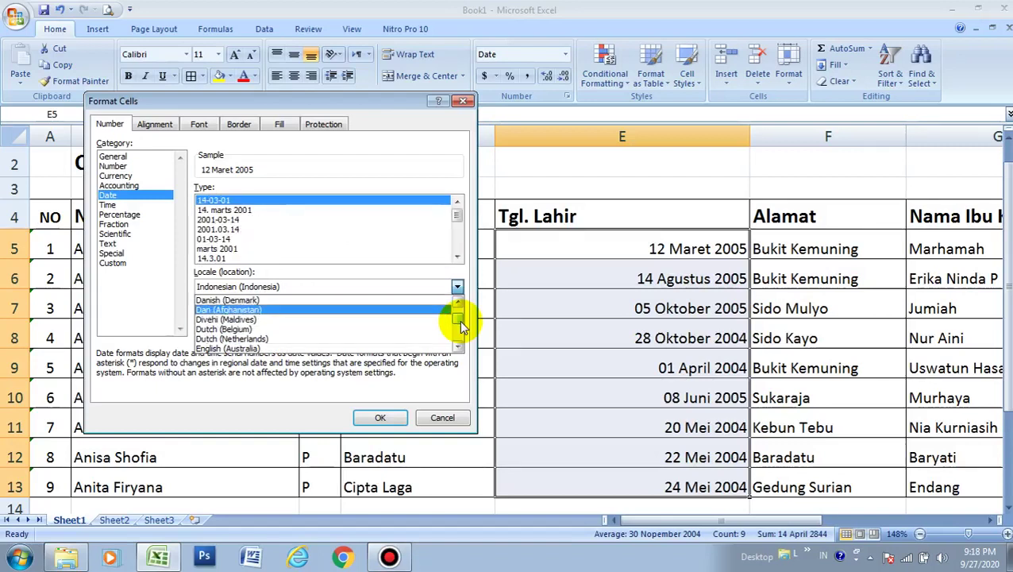
scroll(459, 320, down, 4)
scroll(459, 320, up, 1)
scroll(459, 320, down, 1)
scroll(459, 320, down, 1)
scroll(458, 320, down, 4)
scroll(459, 320, down, 4)
scroll(459, 320, down, 3)
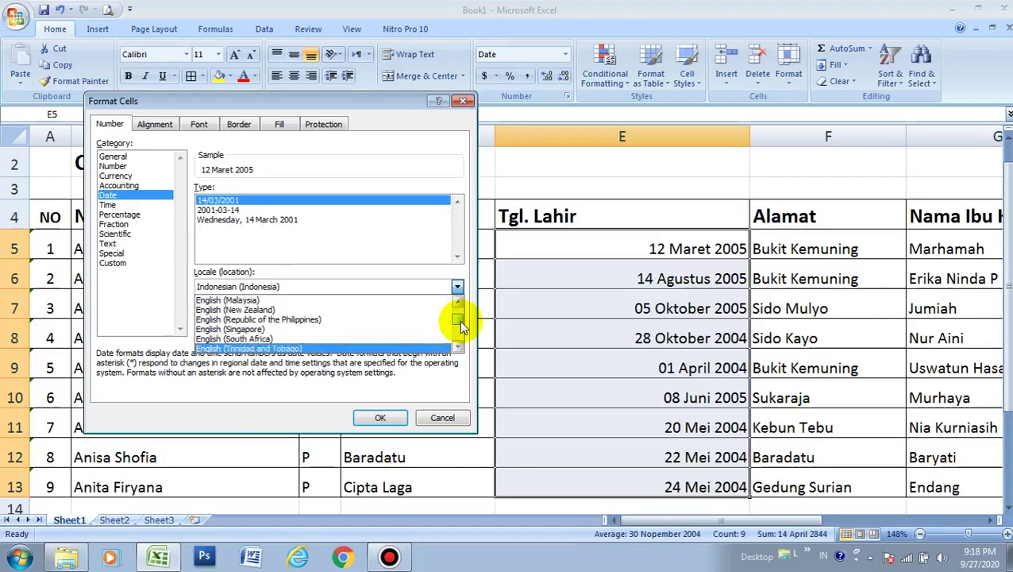
scroll(459, 320, down, 1)
scroll(459, 320, down, 3)
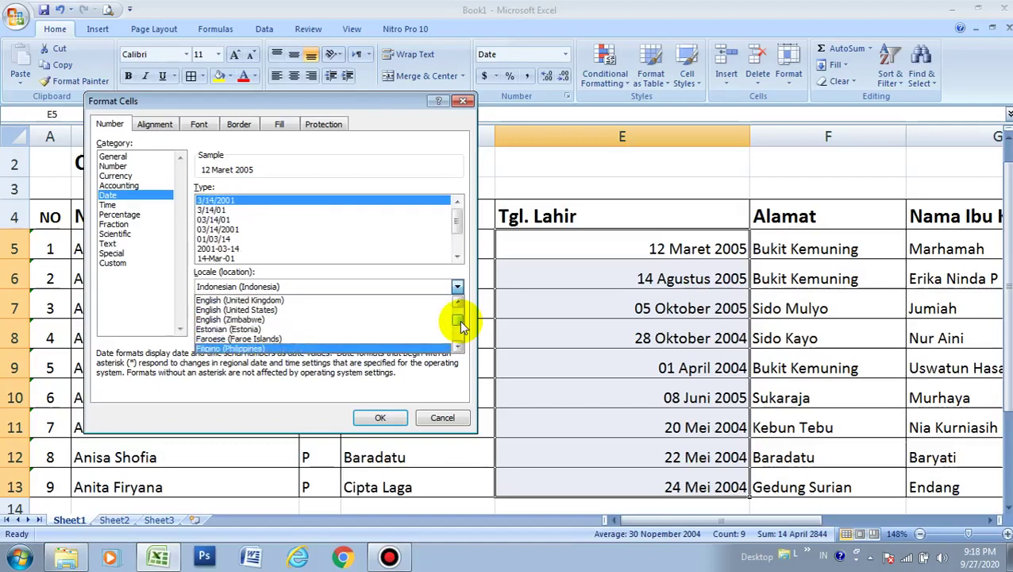
scroll(459, 320, down, 1)
scroll(459, 320, up, 3)
scroll(459, 320, up, 1)
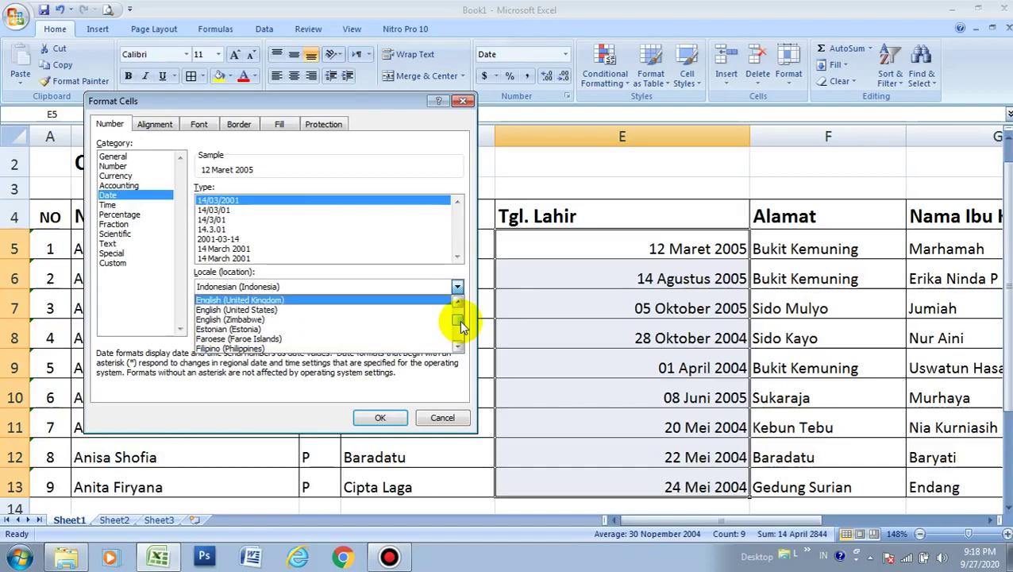
key(Return)
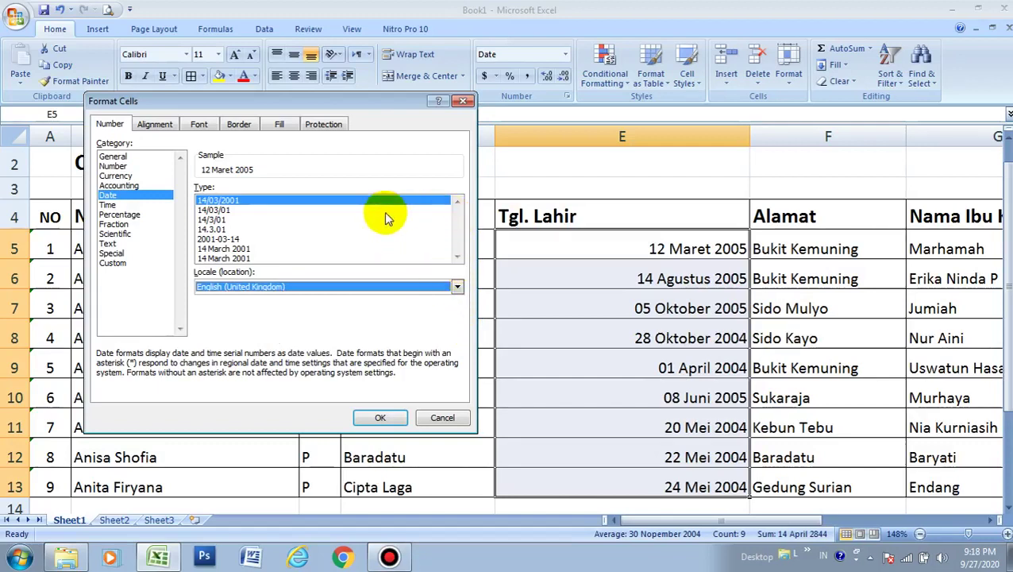
Keep English (United Kingdom), try the 14.3.01 date type, then settle on 14/03/01.
key(alt+Down)
click(277, 302)
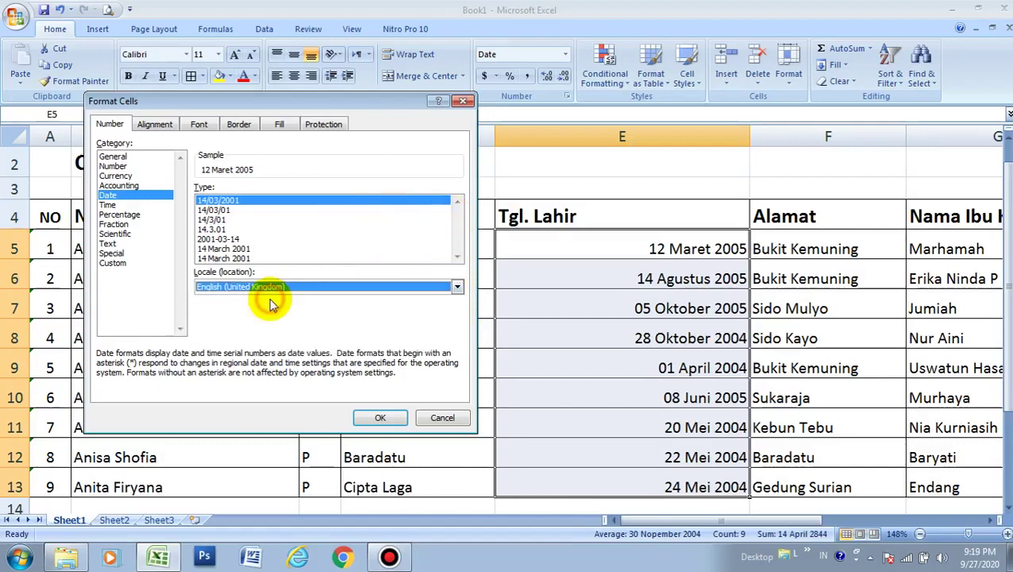
click(371, 230)
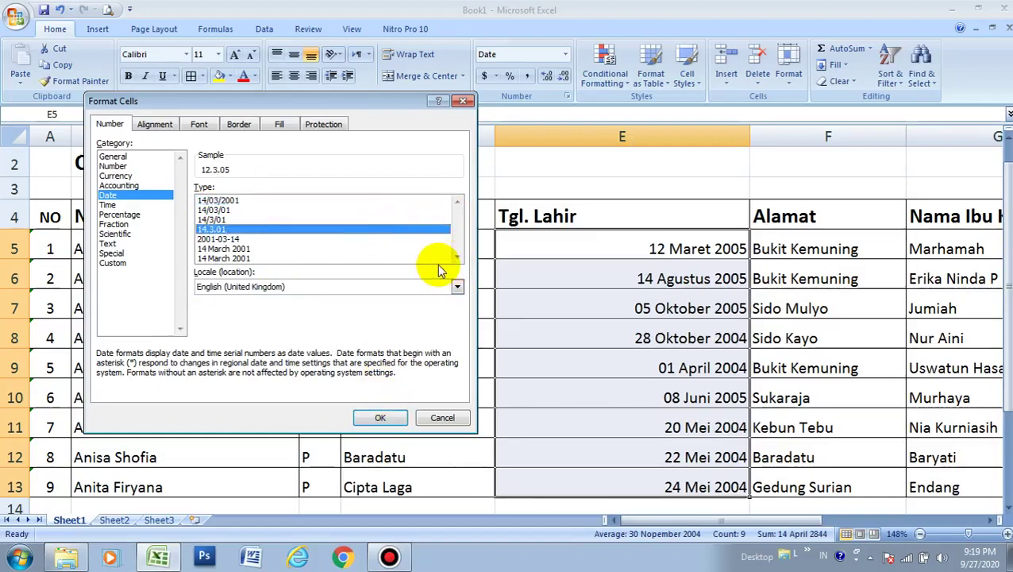
key(Down)
key(Down)
key(Down)
key(Up)
key(Up)
key(Up)
key(Up)
key(Up)
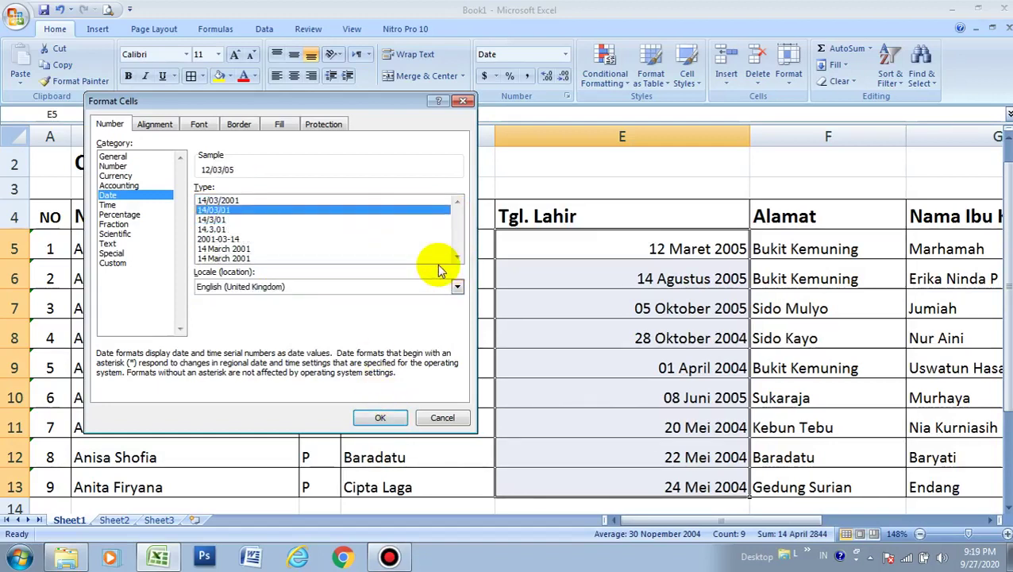
key(Up)
key(Down)
key(Down)
key(Down)
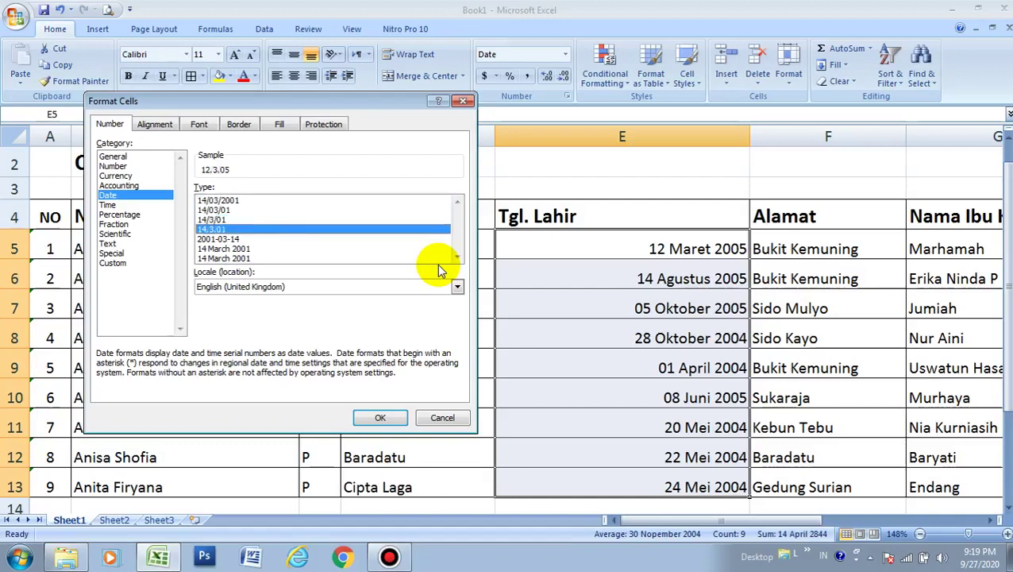
key(Down)
key(Up)
key(Up)
key(Up)
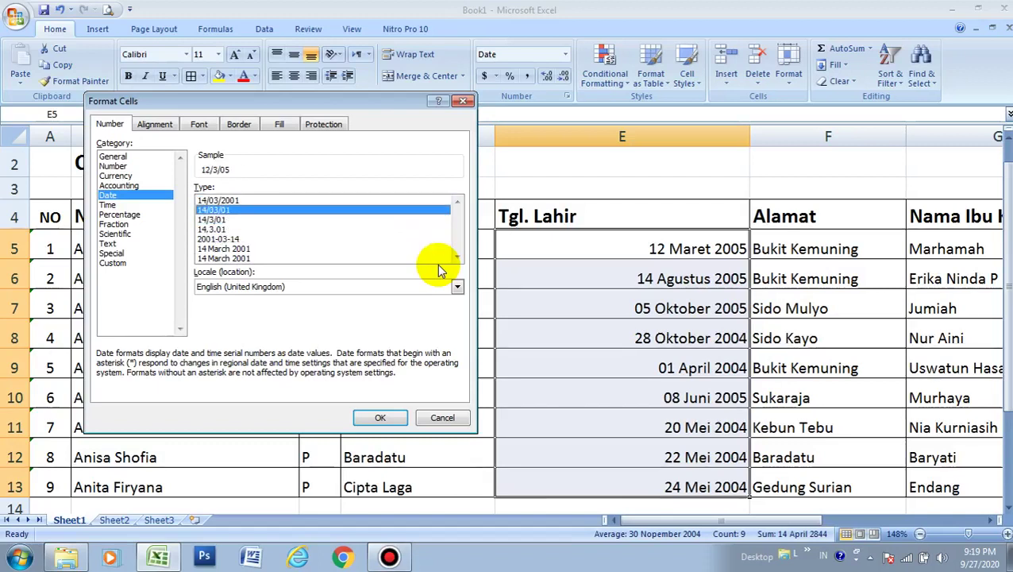
Pick the 14/03/2001 date type and set the locale to Filipino (Philippines).
key(Up)
click(457, 286)
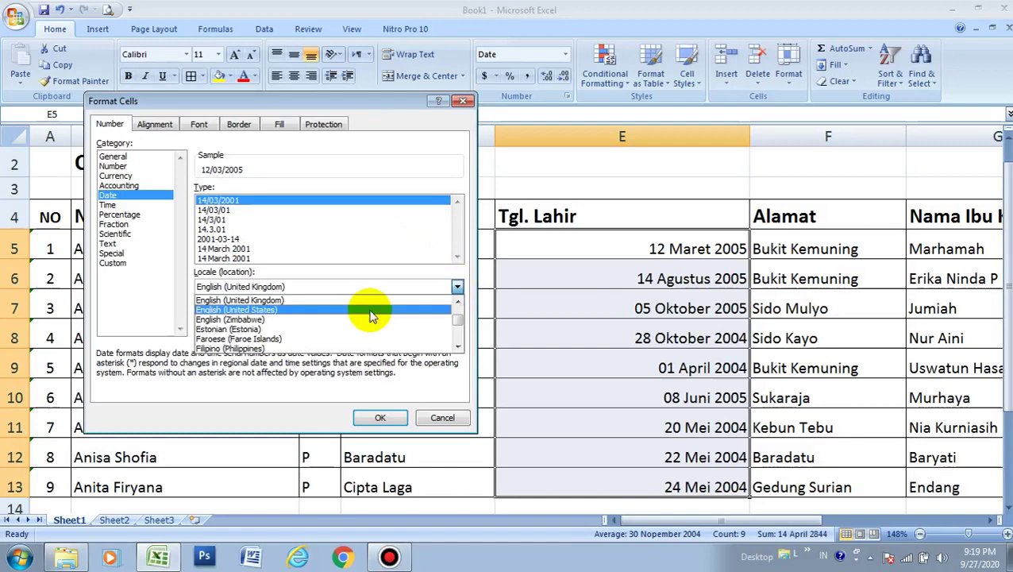
click(290, 343)
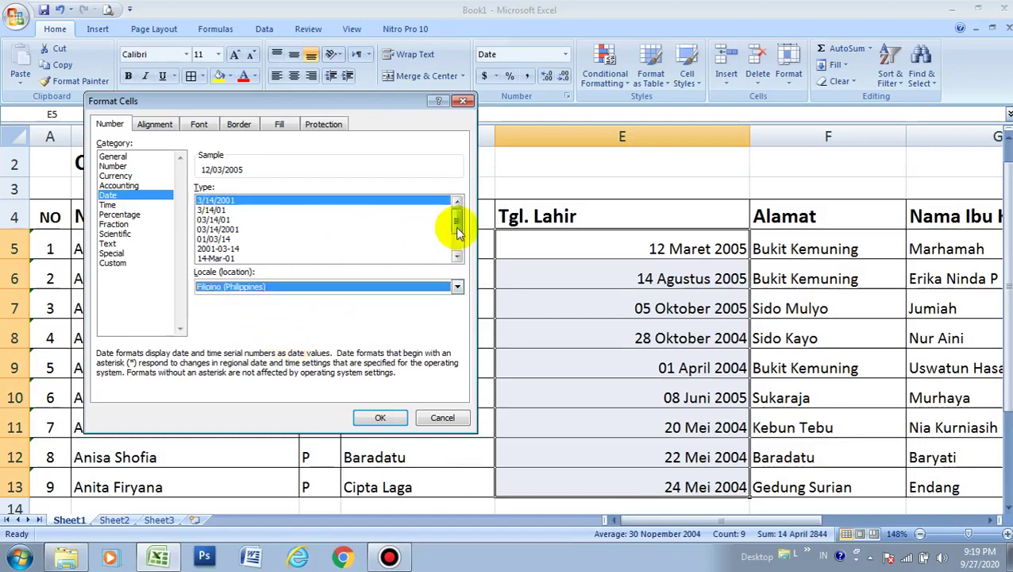
drag(456, 227, 457, 244)
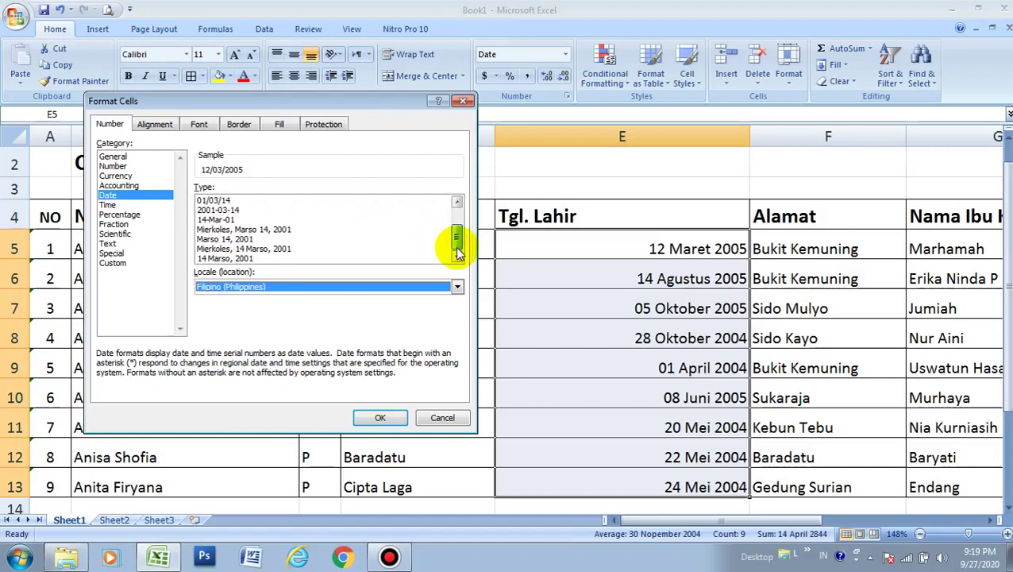
Change the date locale to Arabic (Algeria).
click(457, 286)
drag(458, 324, 457, 339)
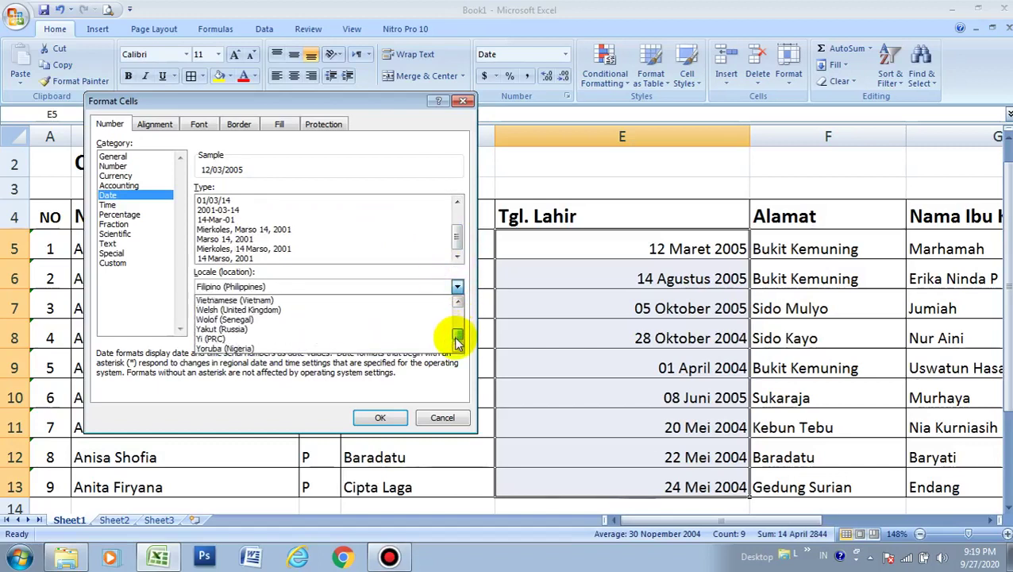
drag(458, 349, 456, 314)
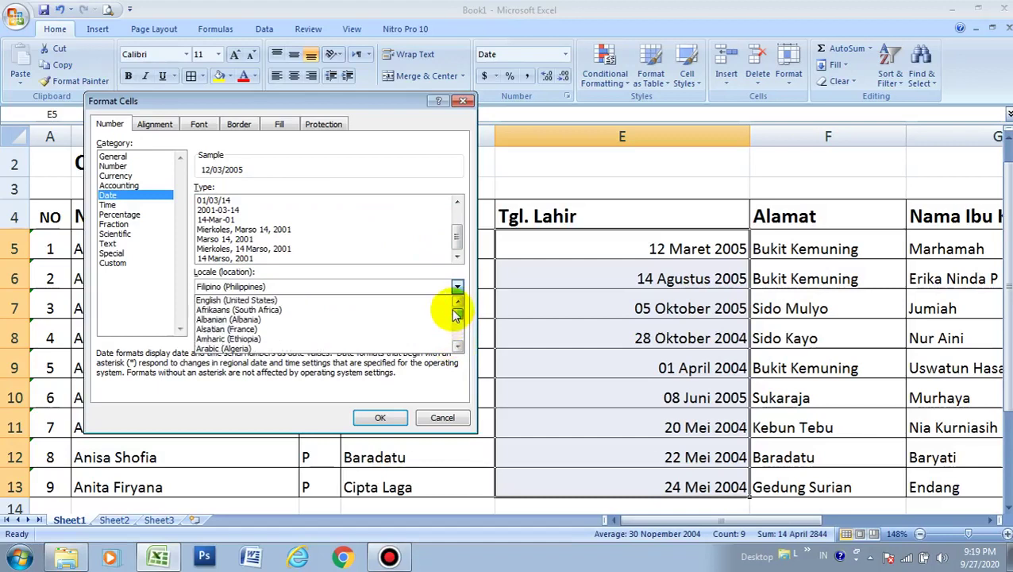
click(256, 348)
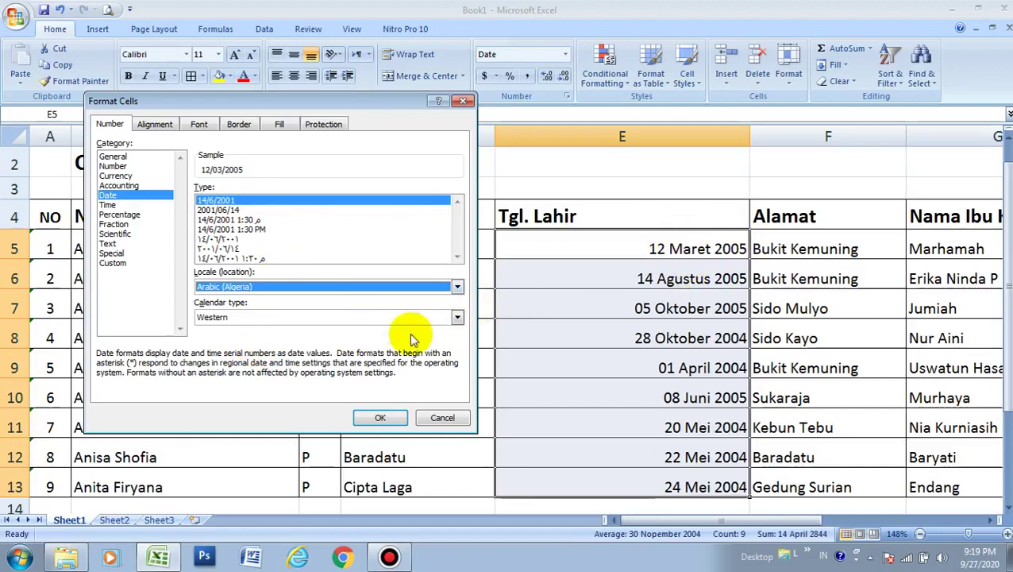
Browse the locale list through the English entries such as Australia, Belize and Jamaica.
click(457, 287)
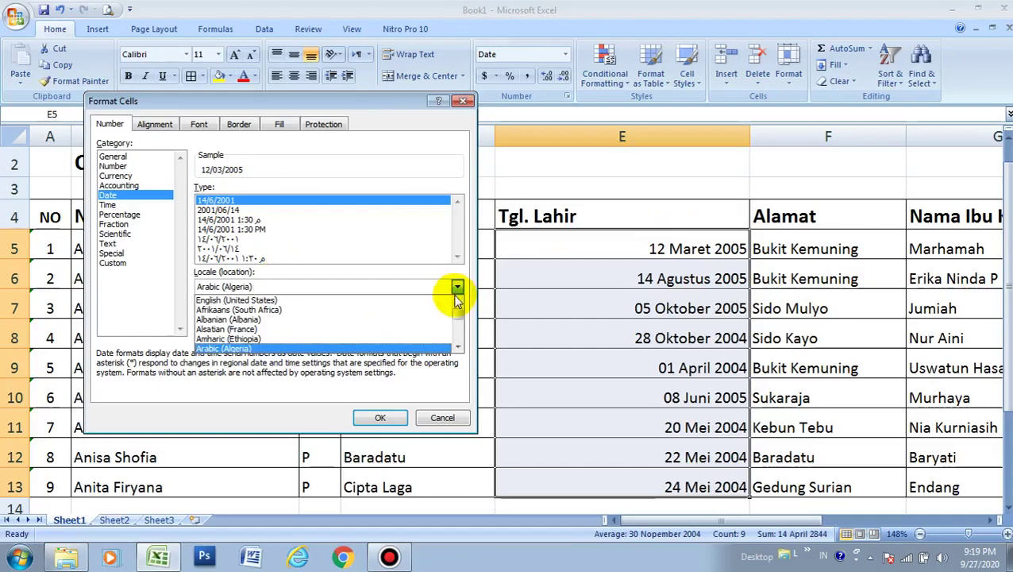
drag(457, 307, 463, 324)
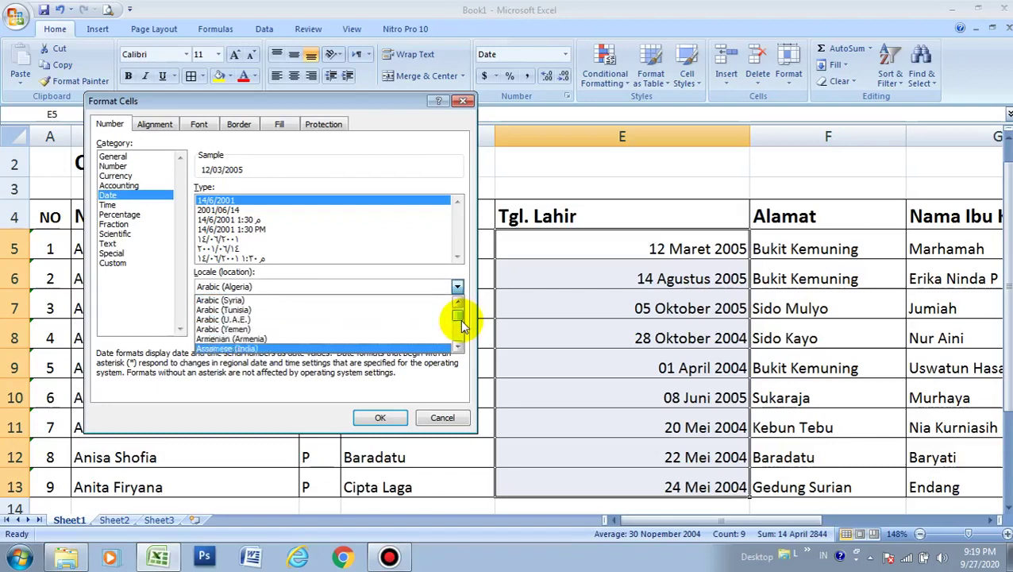
key(Down)
key(Down)
key(Down)
key(Down)
key(Down)
key(Down)
key(Down)
key(Down)
key(Down)
key(Down)
key(Down)
key(Down)
key(Down)
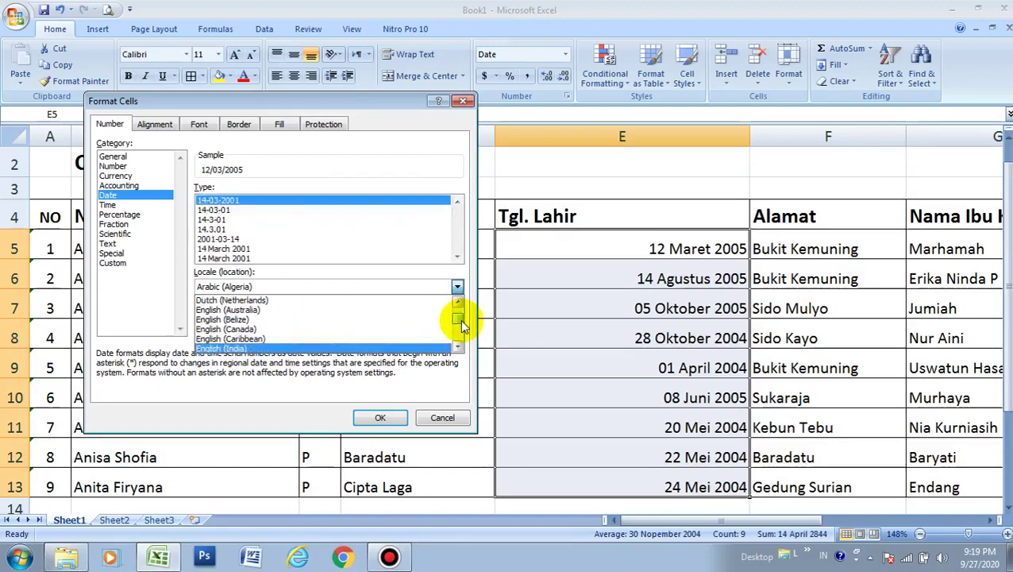
key(Down)
key(Down)
key(Up)
key(Up)
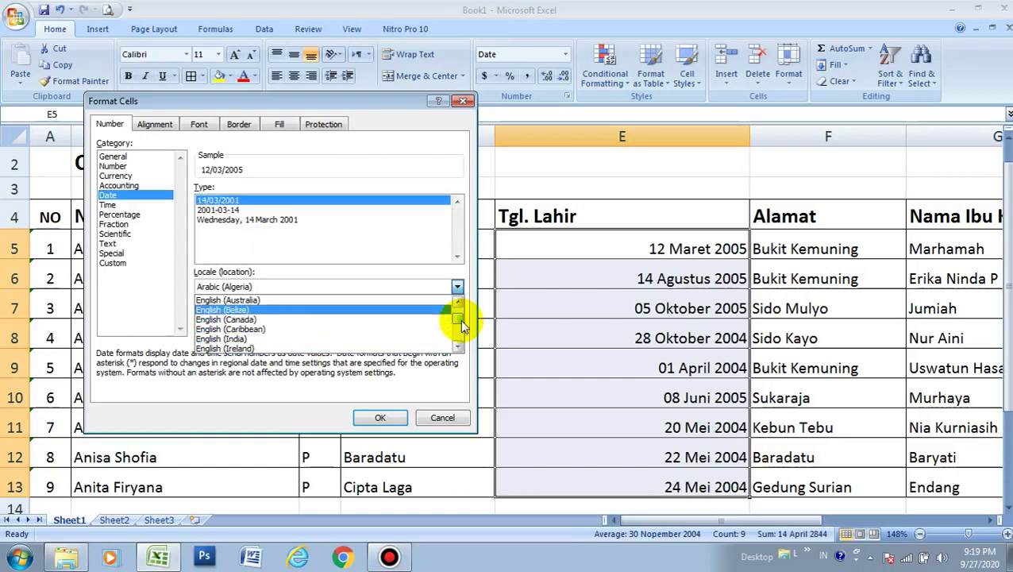
key(Up)
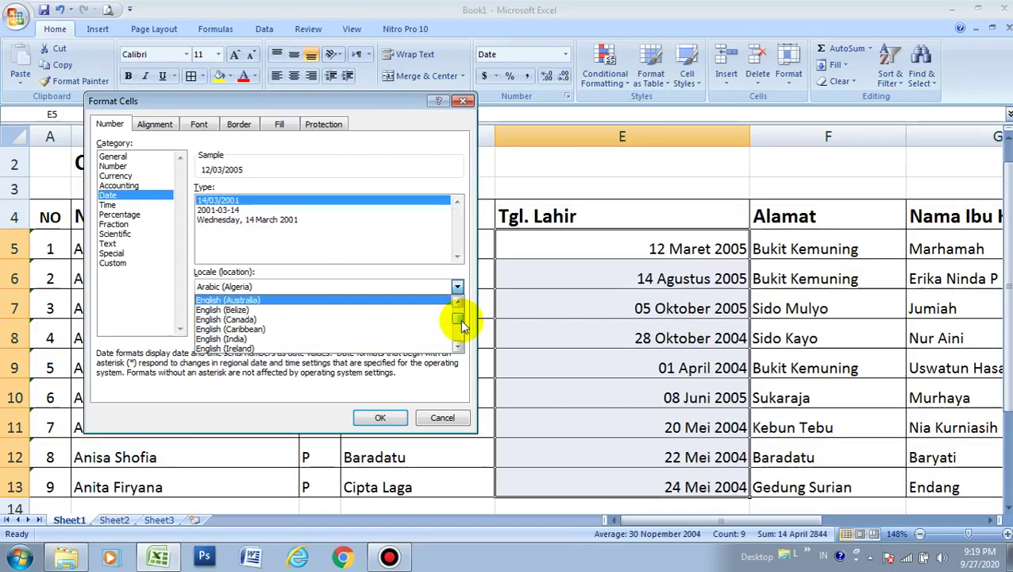
key(Down)
key(Down)
key(Up)
key(Down)
key(Down)
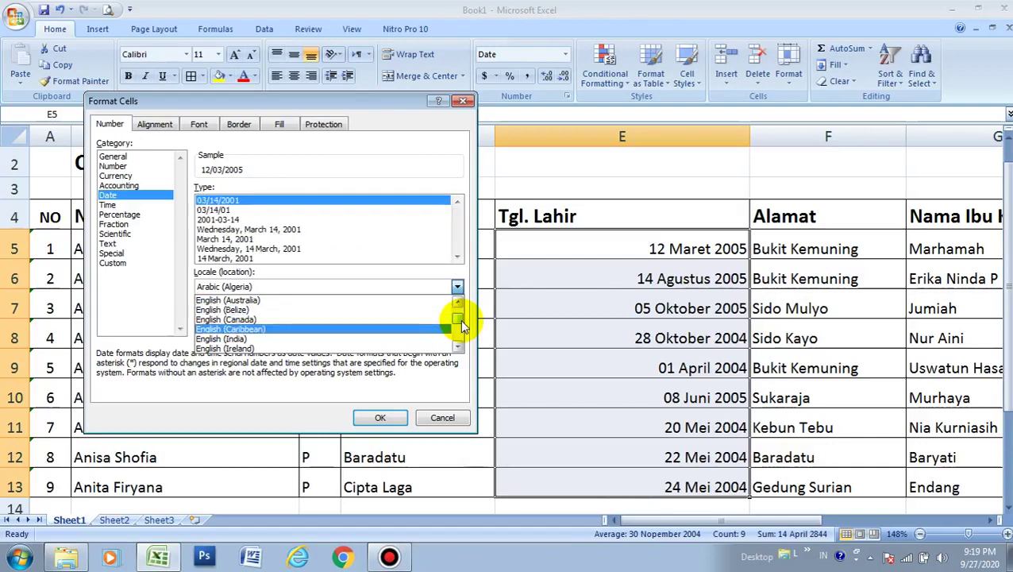
key(Down)
key(Down)
key(Down)
key(Down)
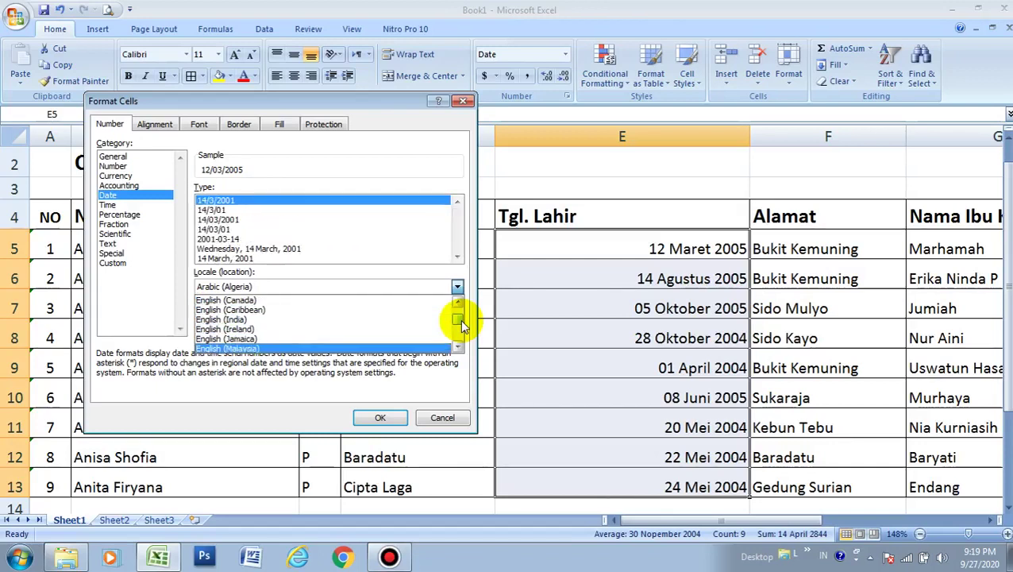
key(Up)
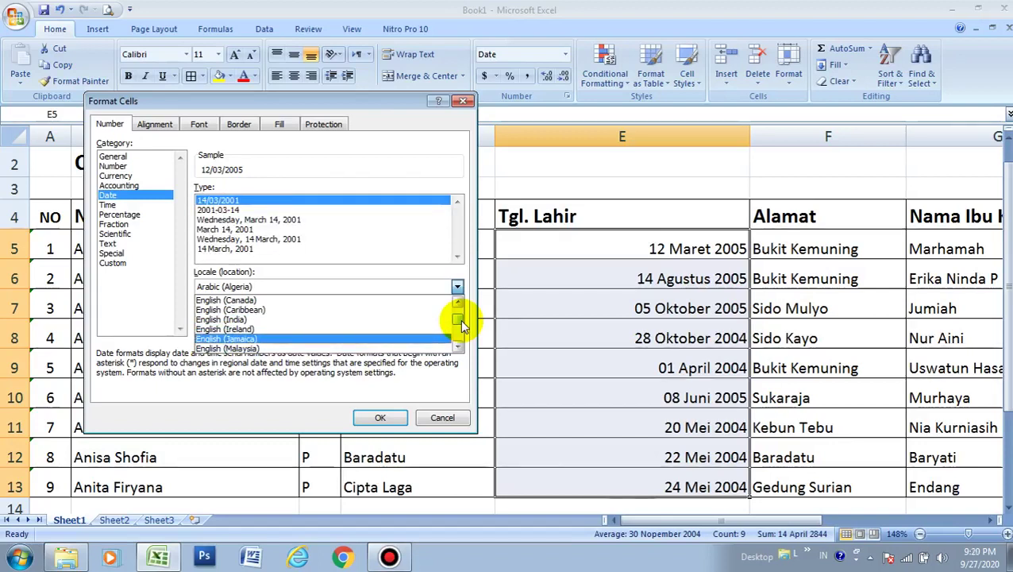
Choose Indonesian (Indonesia) and apply the 14/03/2001 format, giving dates like 12/03/2005.
click(226, 300)
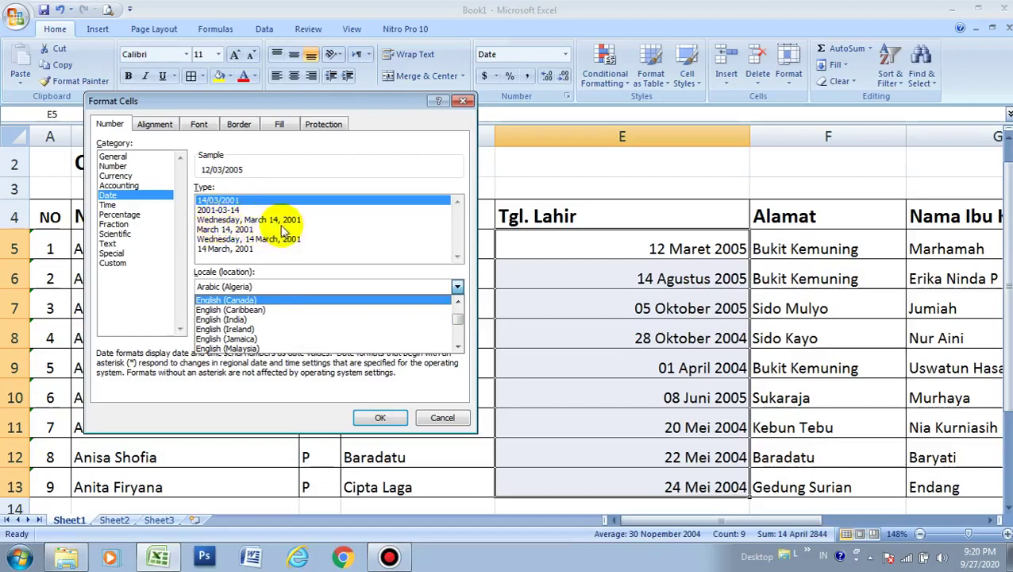
key(Down)
key(Down)
key(Down)
key(Down)
key(Down)
key(Down)
key(Down)
key(Down)
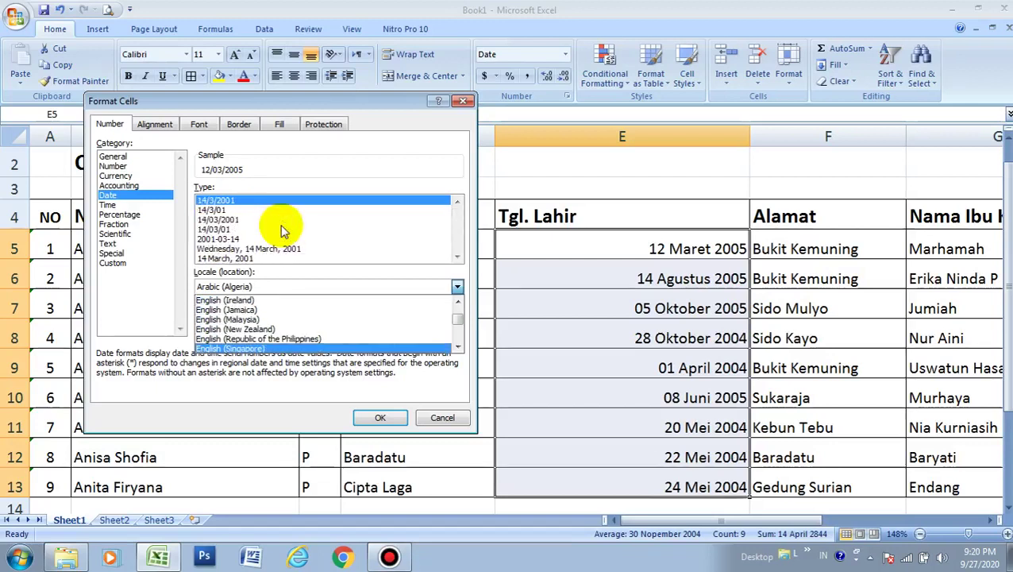
key(Down)
key(Down)
key(Down)
key(Down)
key(Down)
key(Down)
key(Down)
key(Down)
key(Down)
key(Down)
key(Down)
key(Down)
key(Down)
key(Down)
key(Down)
key(Down)
key(Down)
key(Down)
key(Down)
key(Down)
key(Down)
key(Down)
key(Down)
key(Down)
key(Down)
key(Down)
key(Down)
key(Down)
key(Down)
key(Down)
key(Down)
key(Down)
key(Down)
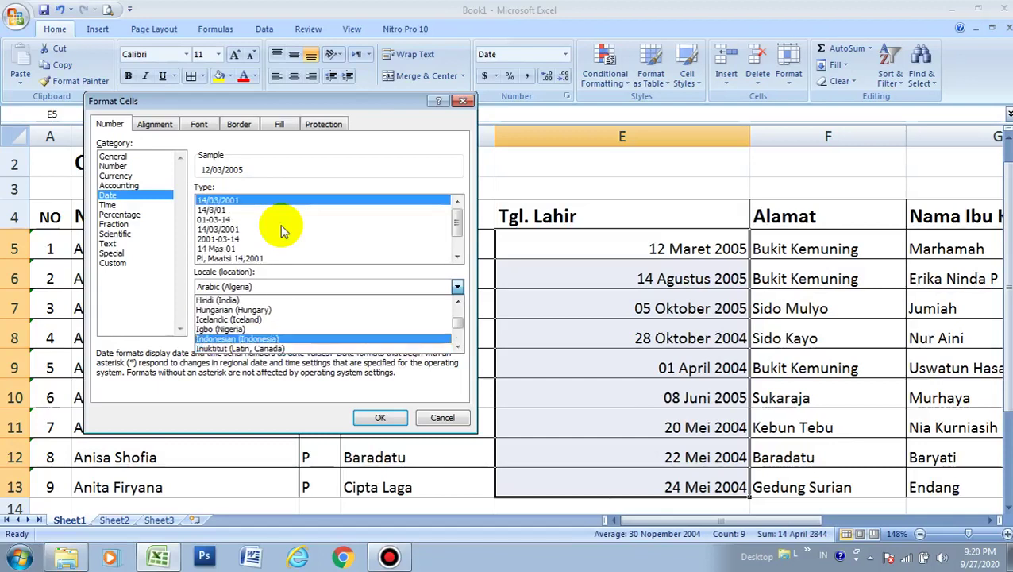
key(Return)
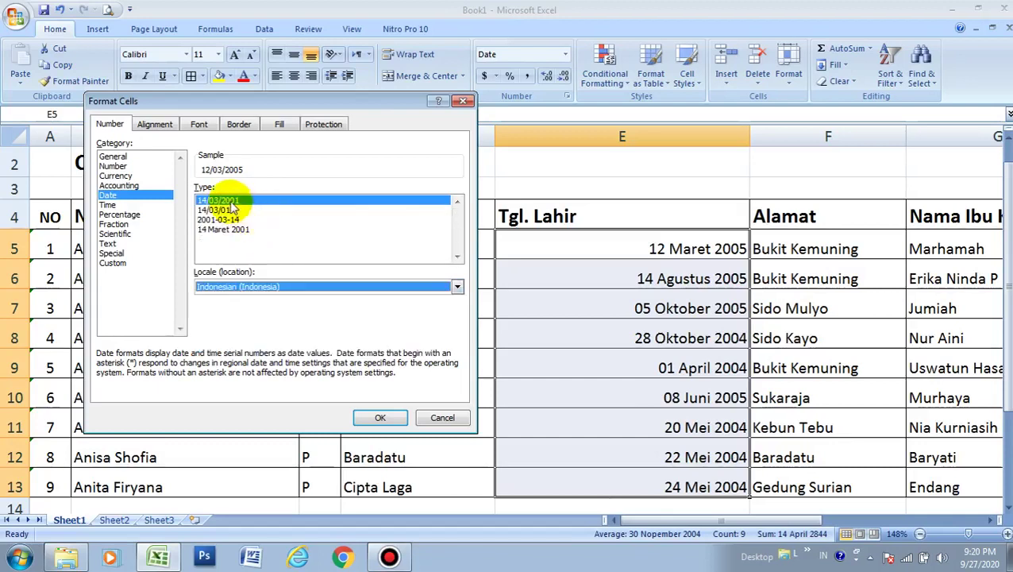
click(379, 416)
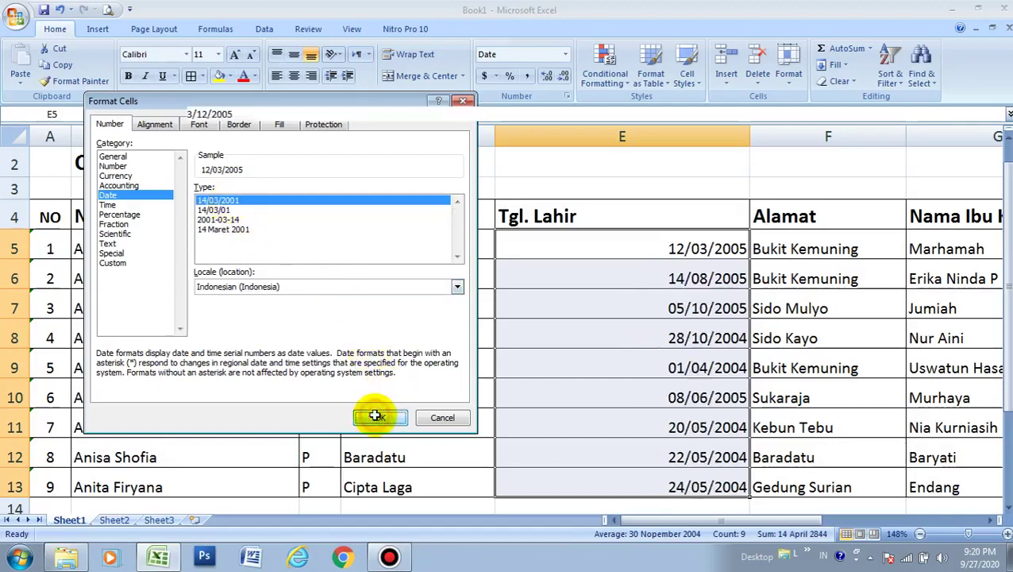
click(691, 326)
click(697, 248)
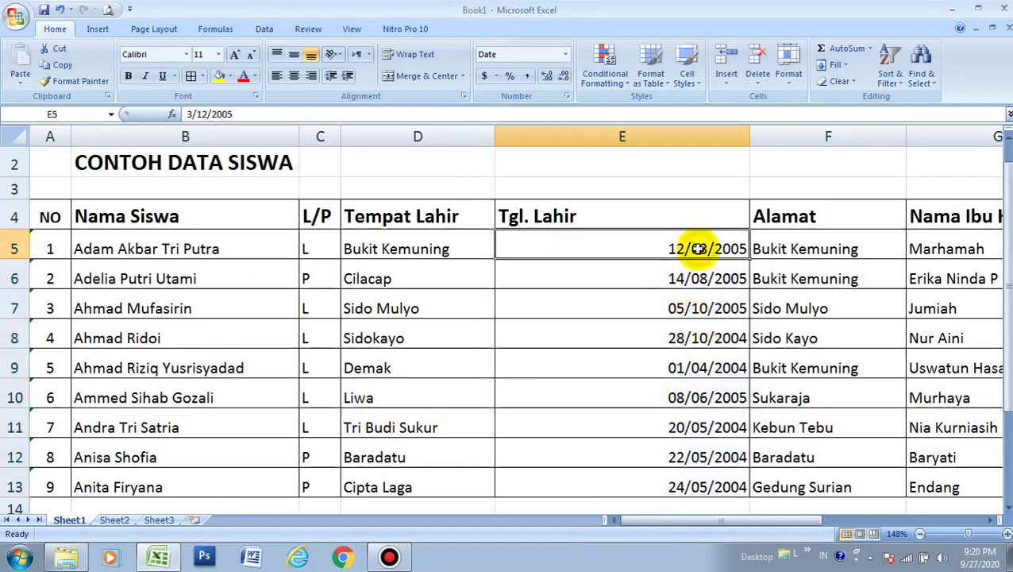
key(shift+Down)
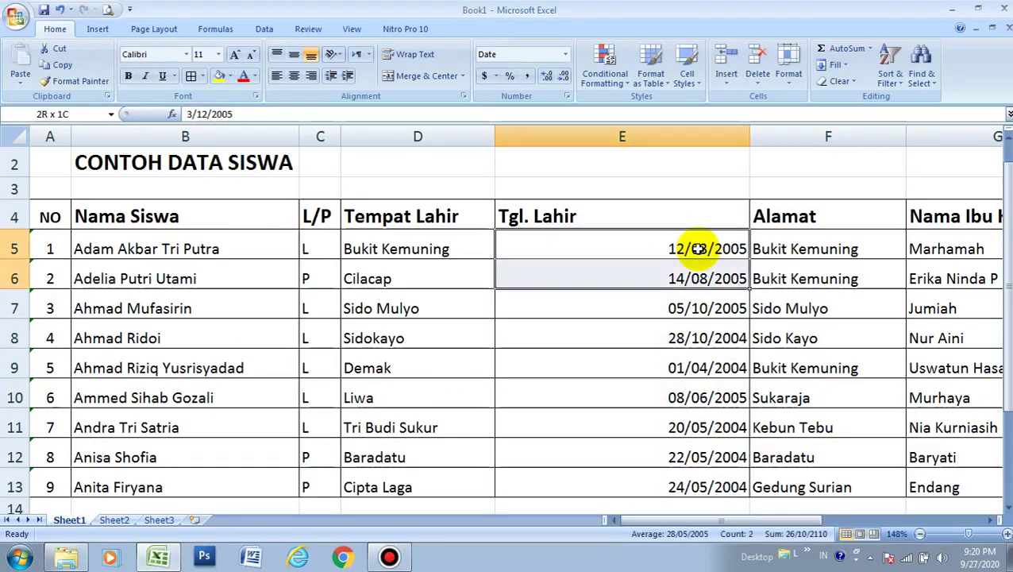
key(shift+Down)
key(shift+Down)
key(shift+Down)
key(shift+Down)
key(shift+Down)
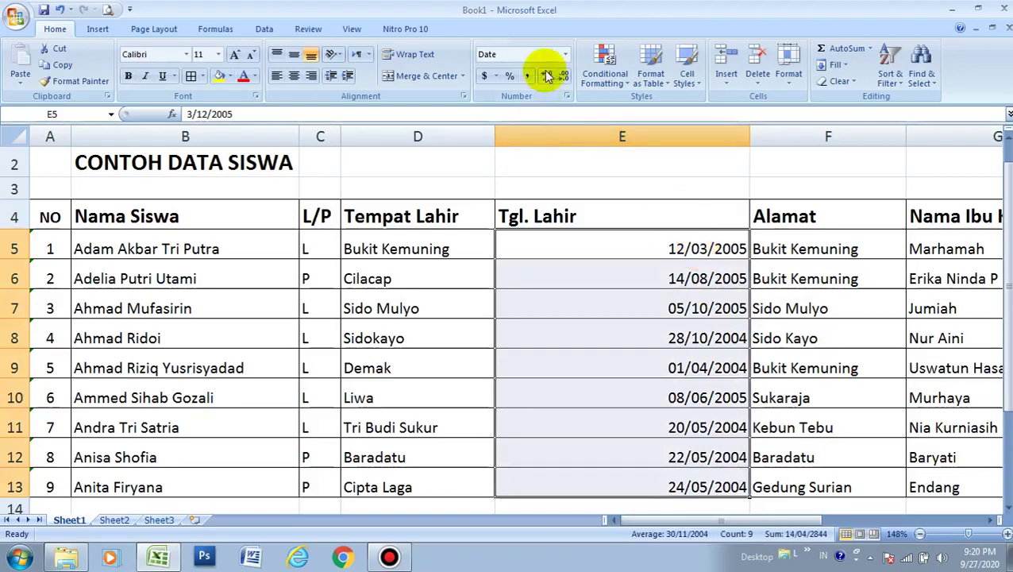
click(635, 246)
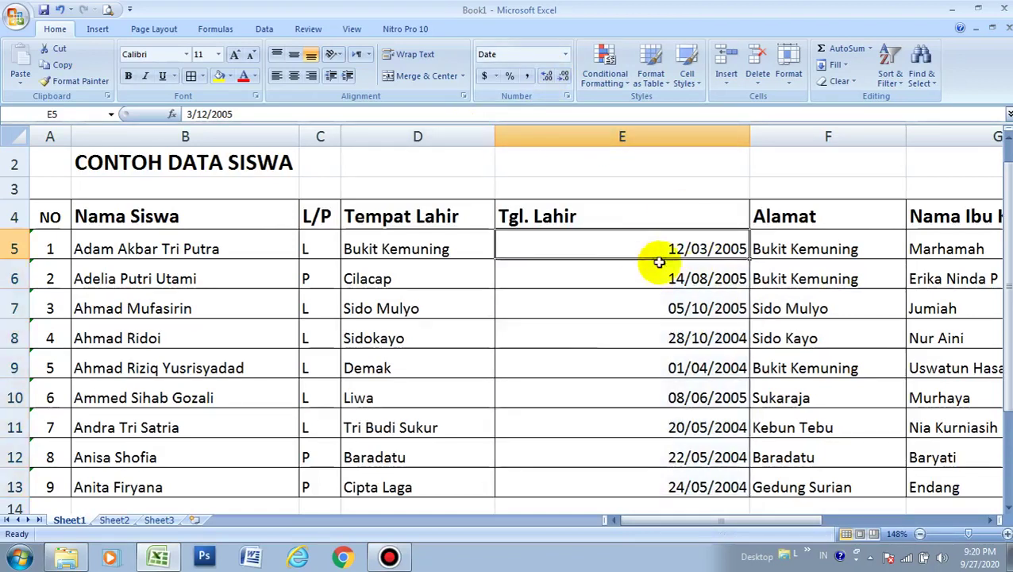
key(shift+Right)
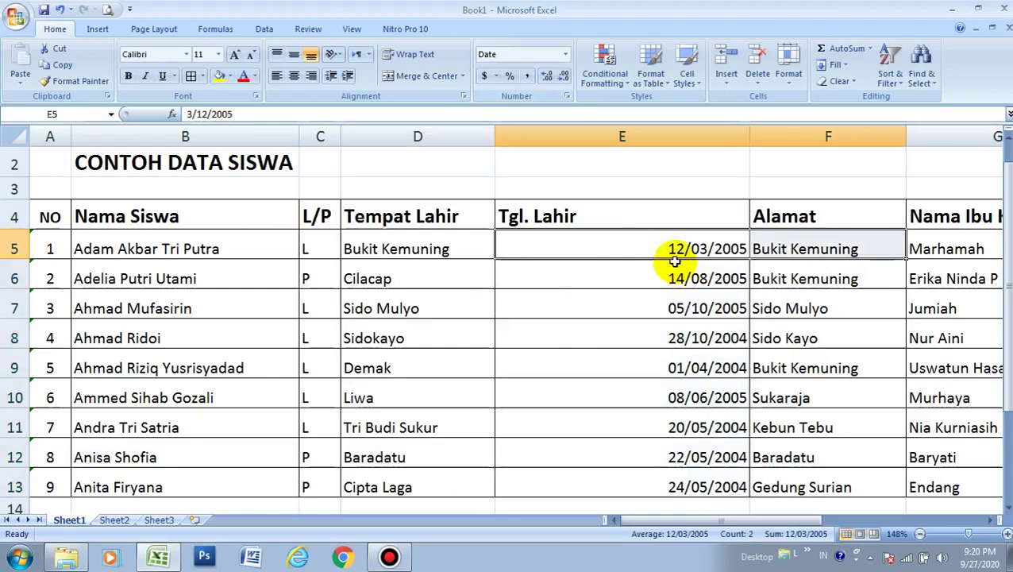
key(Left)
key(Right)
key(shift+Right)
key(shift+Left)
key(shift+Down)
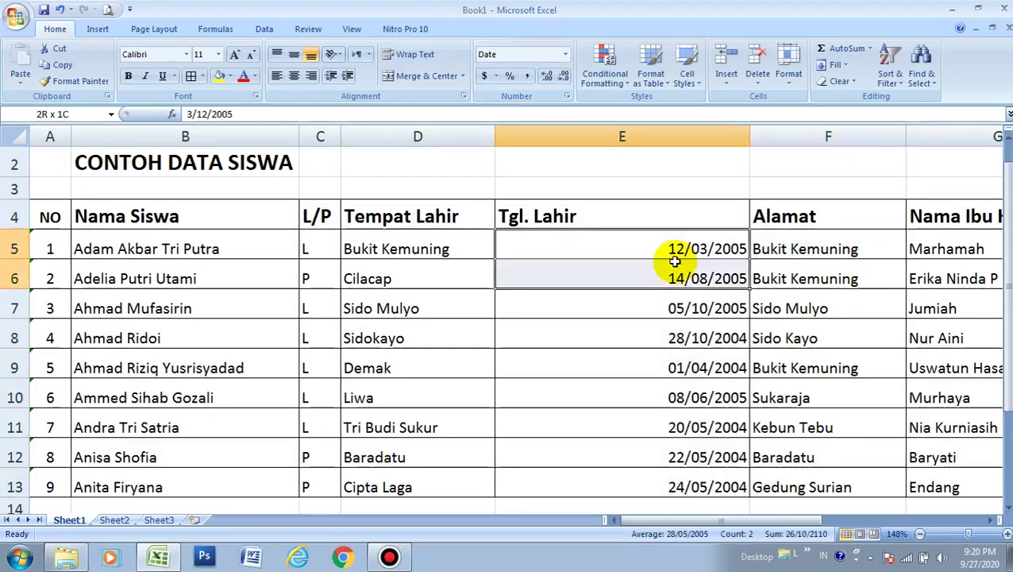
key(shift+Down)
key(shift+Down)
key(shift+Down)
key(shift+Down)
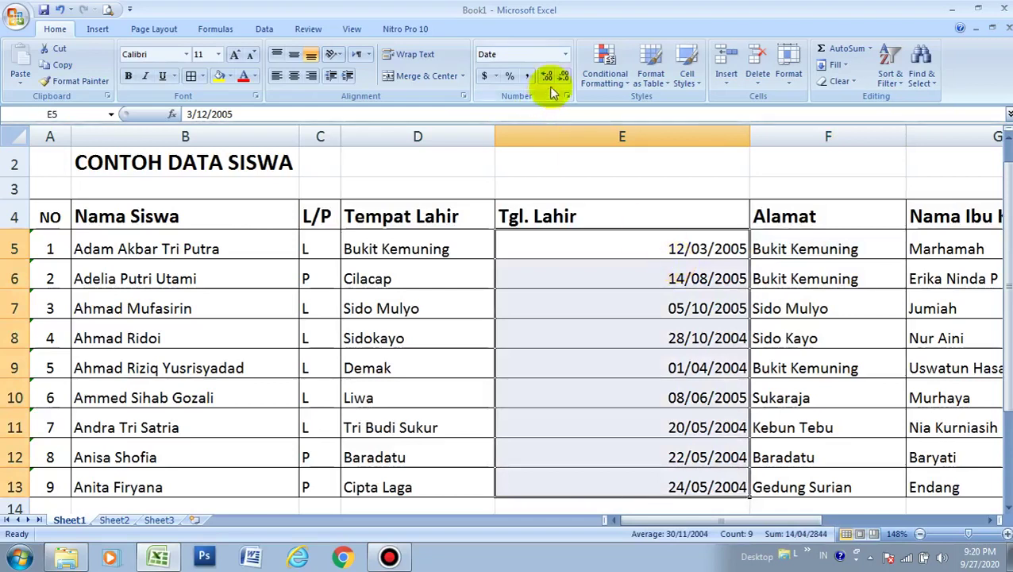
click(564, 54)
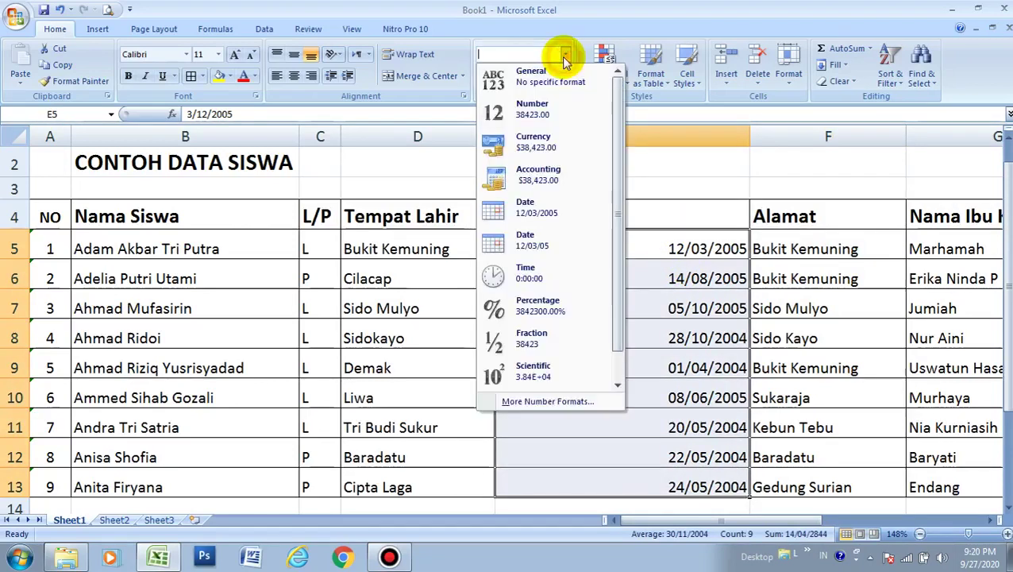
Switch E5:E13 to Number, then General, showing serial numbers like 38423 and 38131.
click(560, 107)
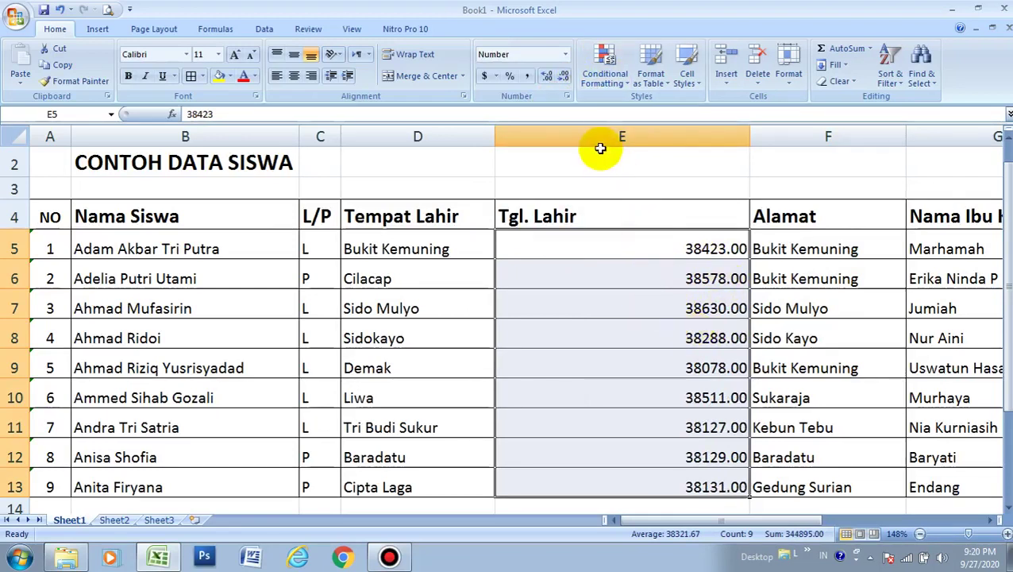
click(567, 54)
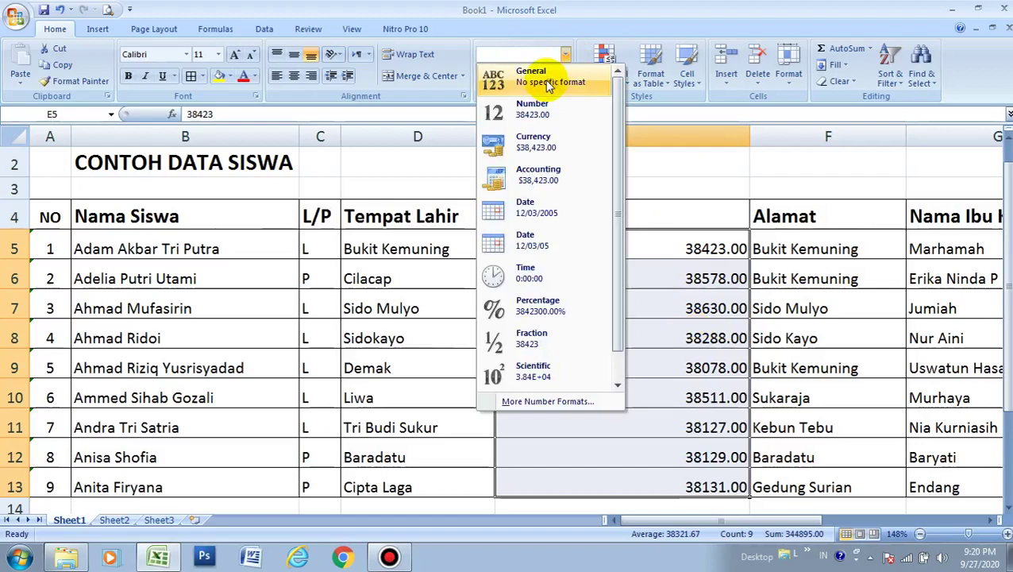
click(540, 76)
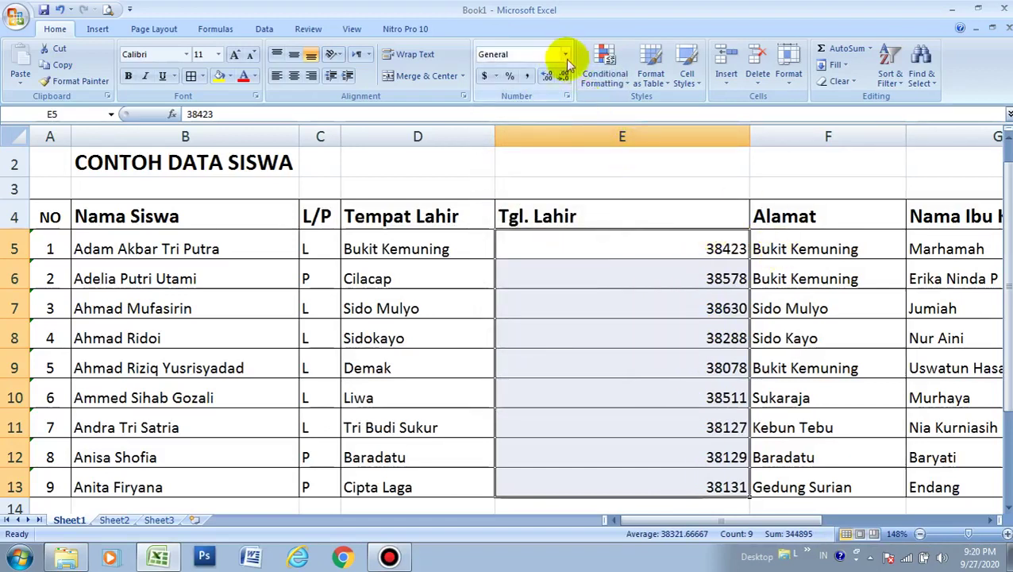
click(565, 56)
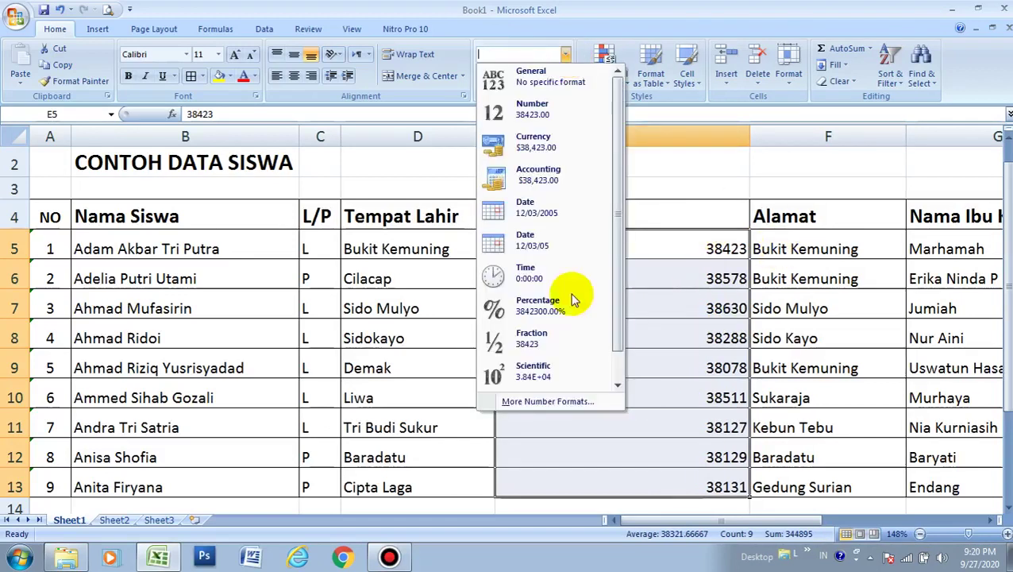
Apply Short Date to E5:E13 so the birth dates read dd/mm/yyyy again.
click(529, 208)
click(690, 300)
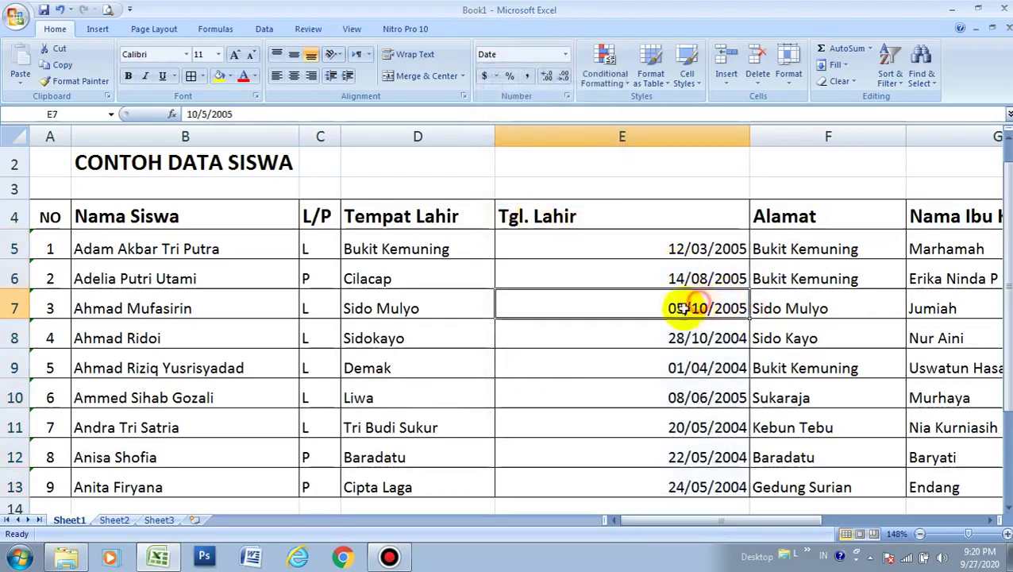
key(Up)
key(Up)
key(Down)
key(Down)
key(Down)
key(Down)
key(Up)
Narrow column E so it fits the dates closely.
key(Up)
key(Up)
key(Up)
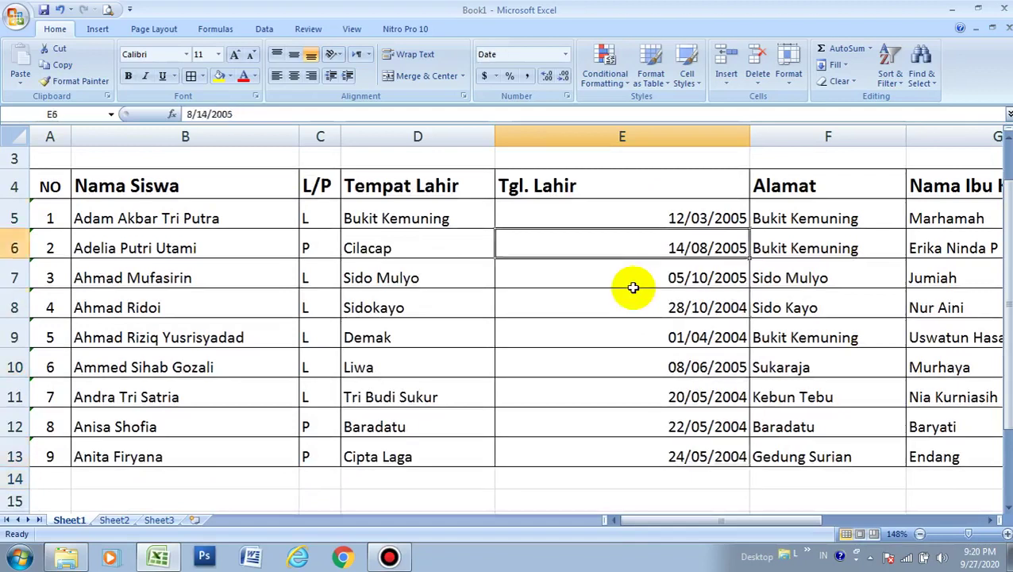
key(Up)
key(Up)
key(Up)
key(Down)
key(Down)
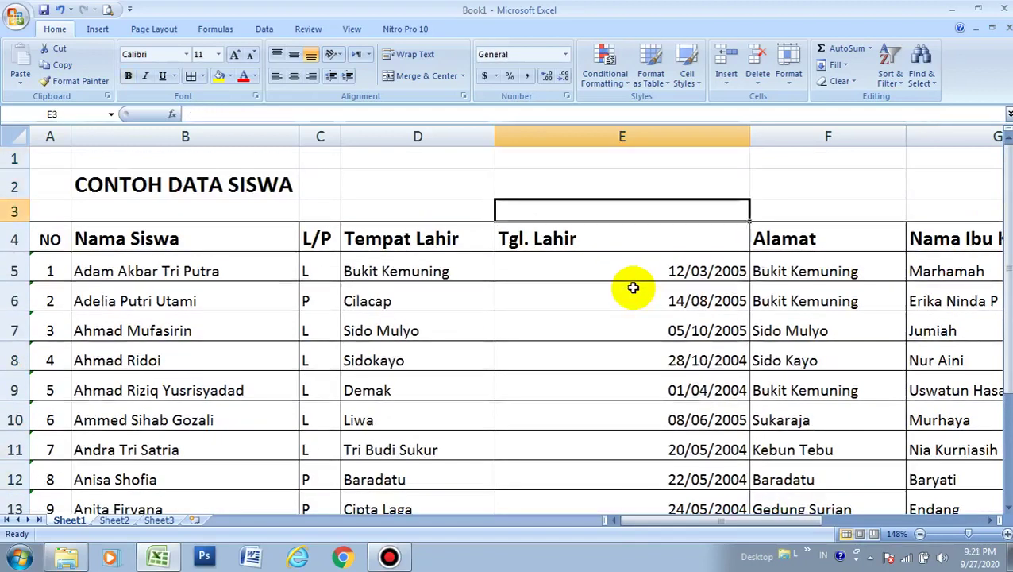
key(Down)
key(Down)
key(Down)
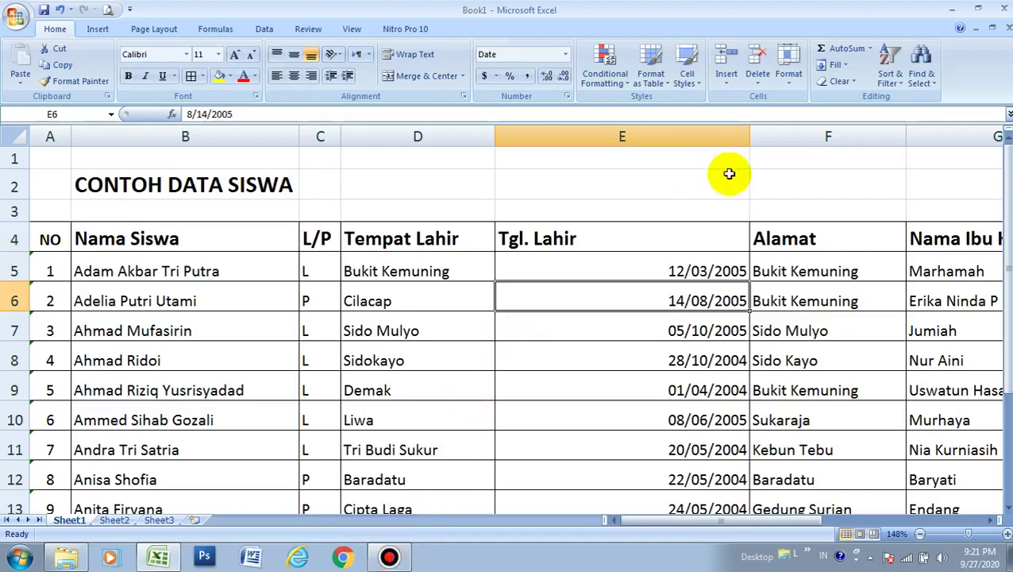
drag(747, 133, 634, 159)
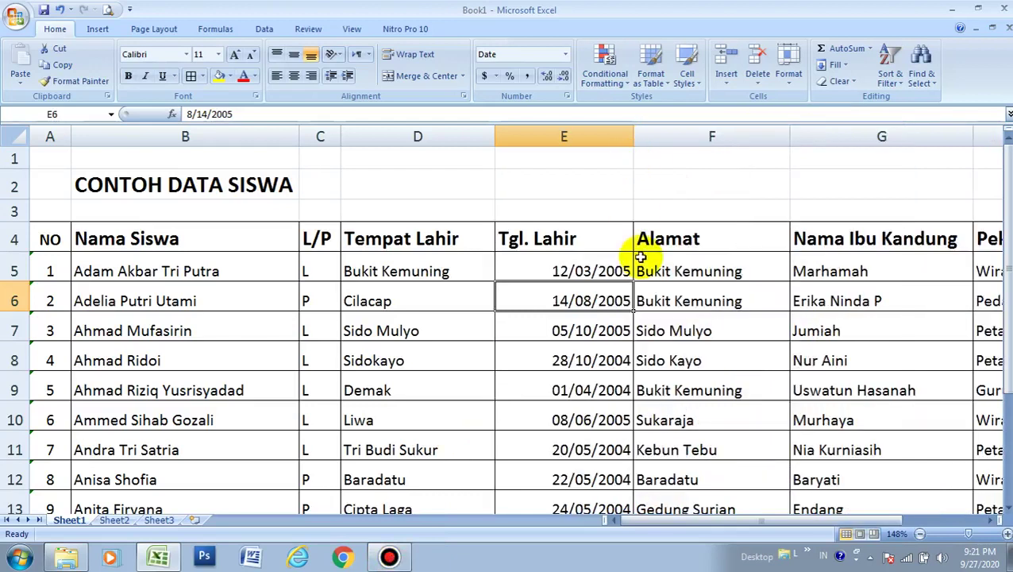
click(403, 559)
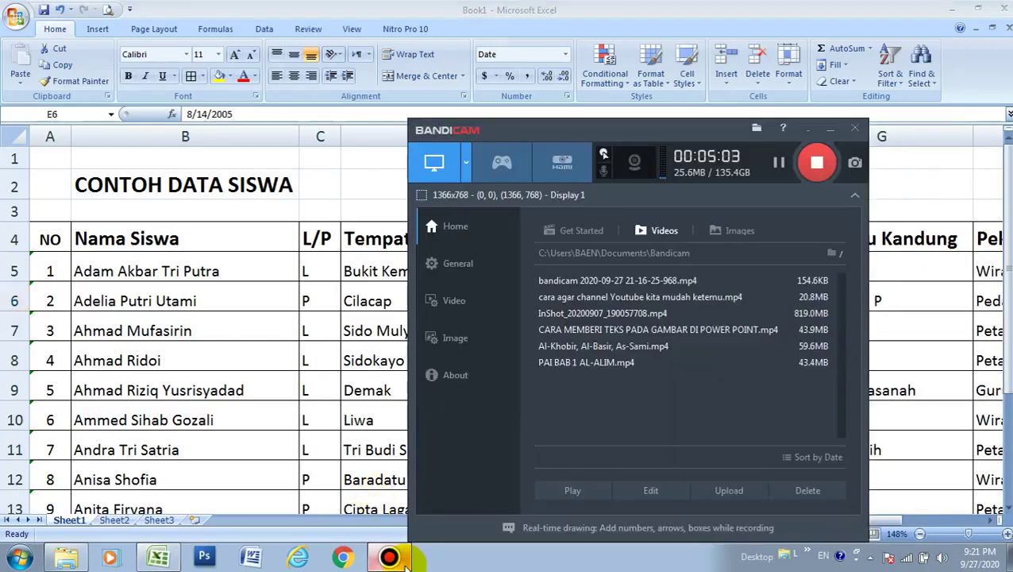